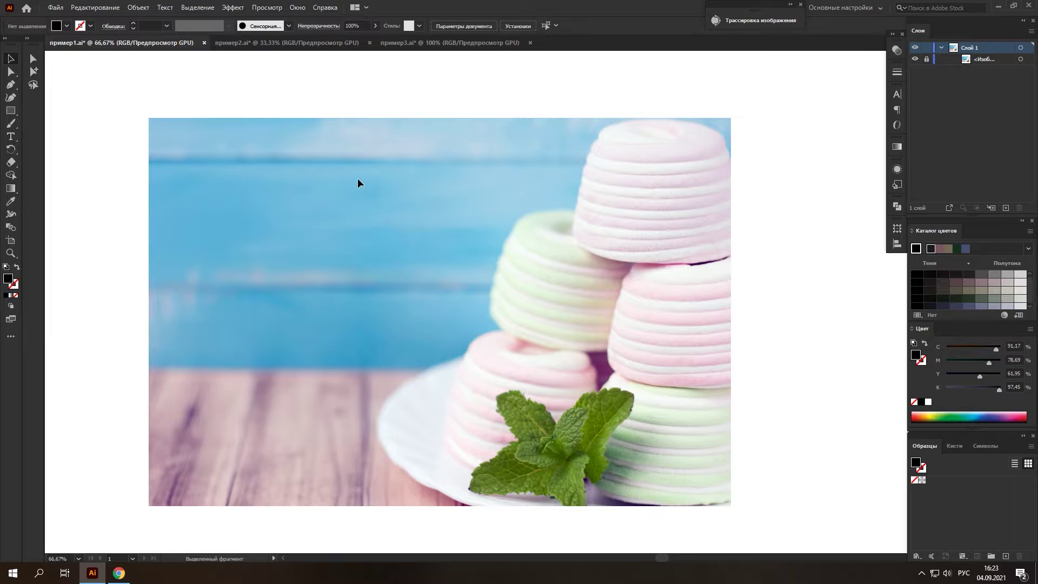
- Switch to the Pen tool to draw the marshmallow outline
click(10, 85)
- Trace a curved outline from the top marshmallow down its left side to the plate
click(631, 107)
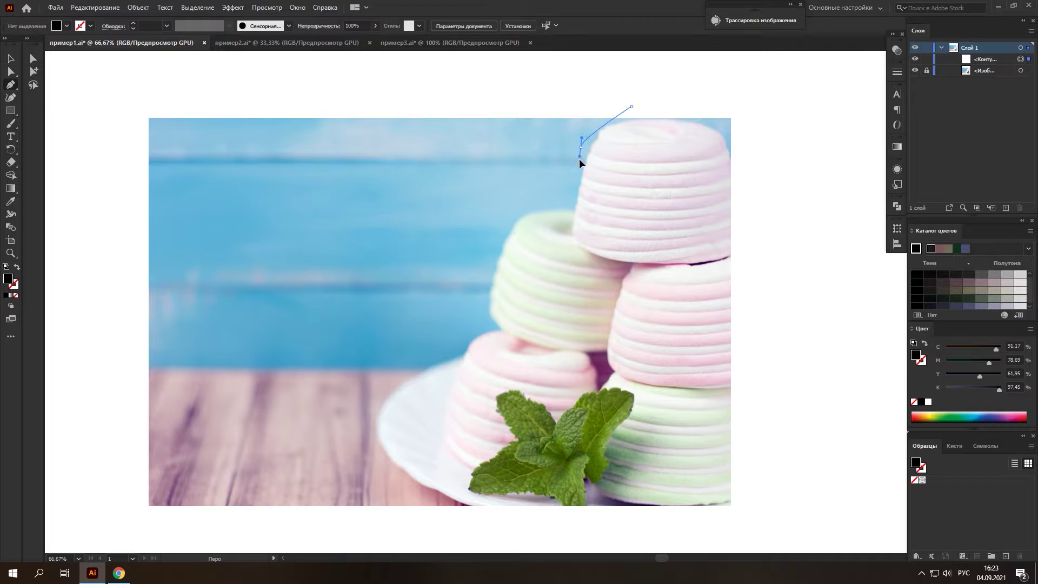
drag(580, 147, 577, 184)
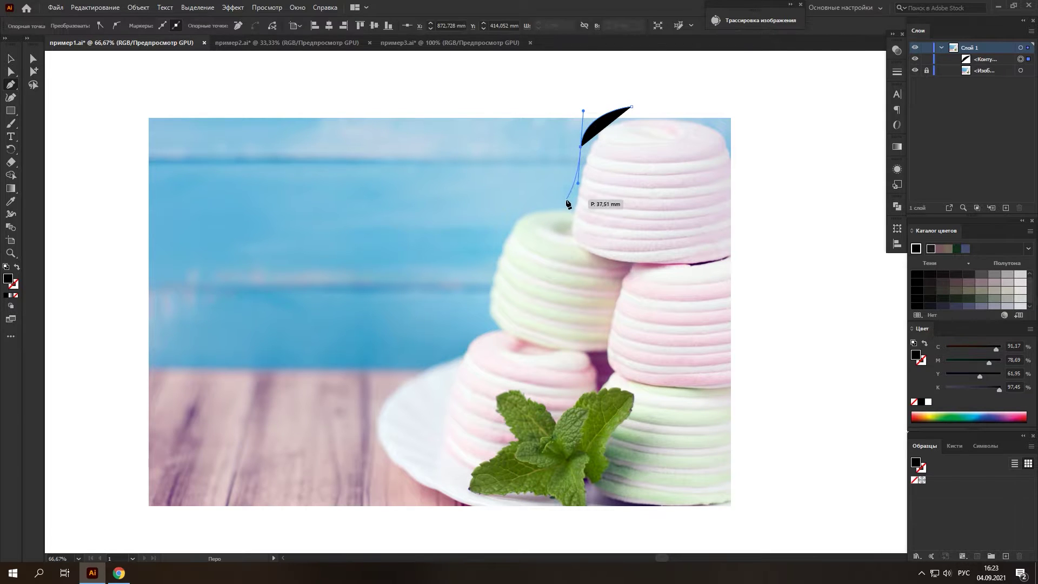
click(566, 198)
drag(507, 208, 499, 226)
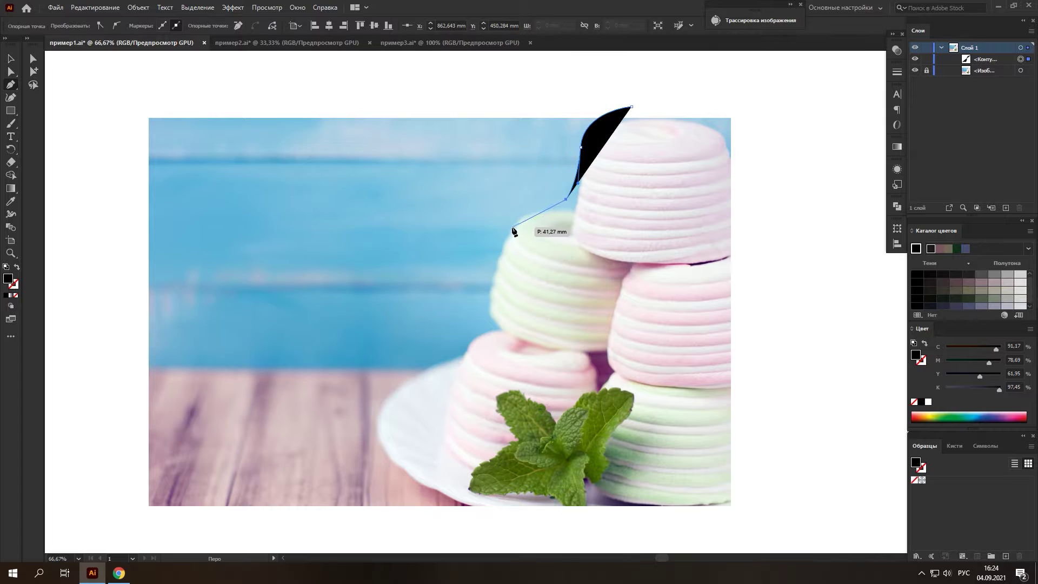
drag(500, 226, 495, 255)
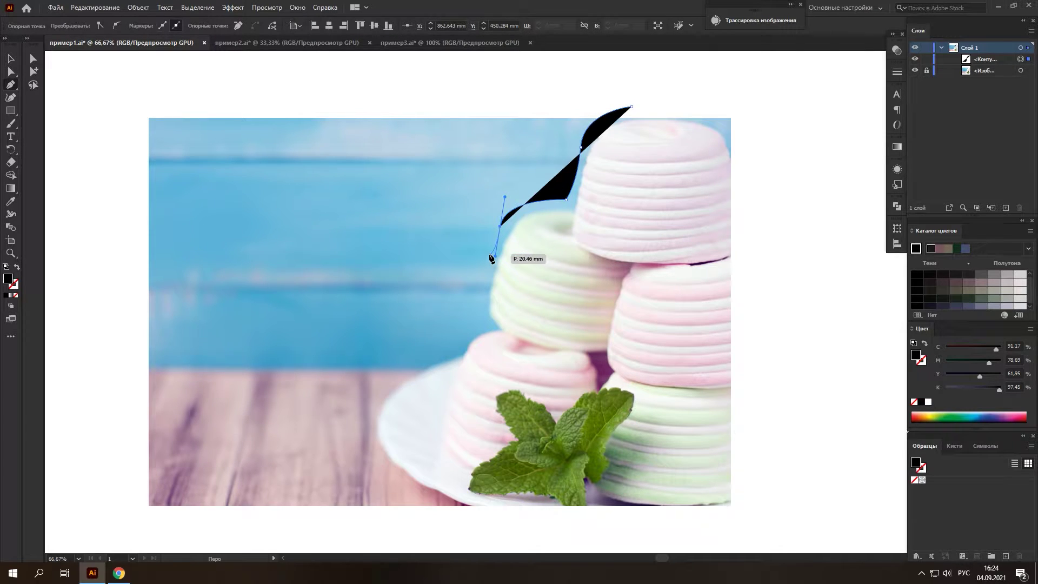
click(480, 292)
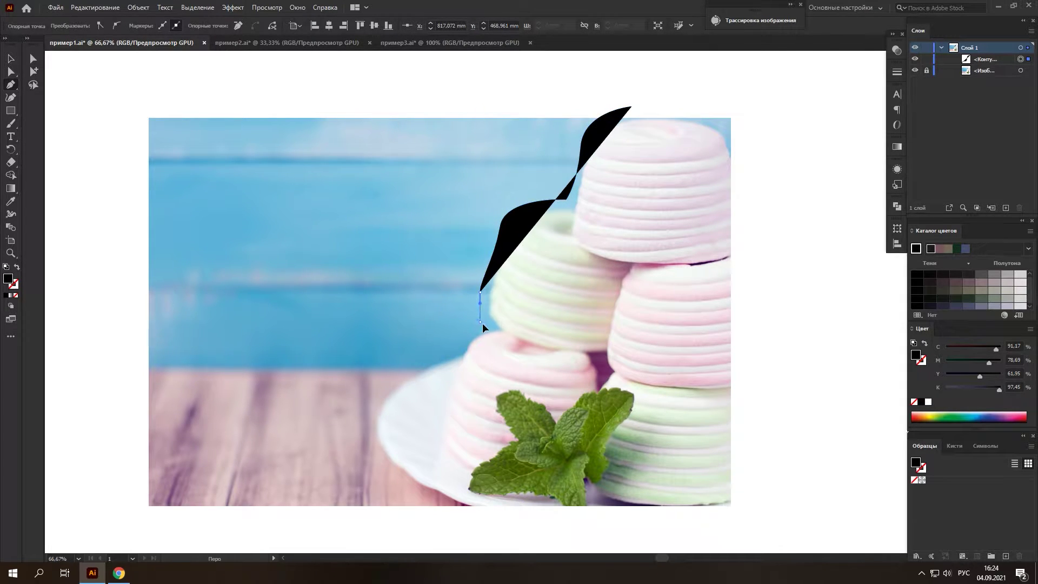
drag(479, 320, 483, 325)
click(456, 347)
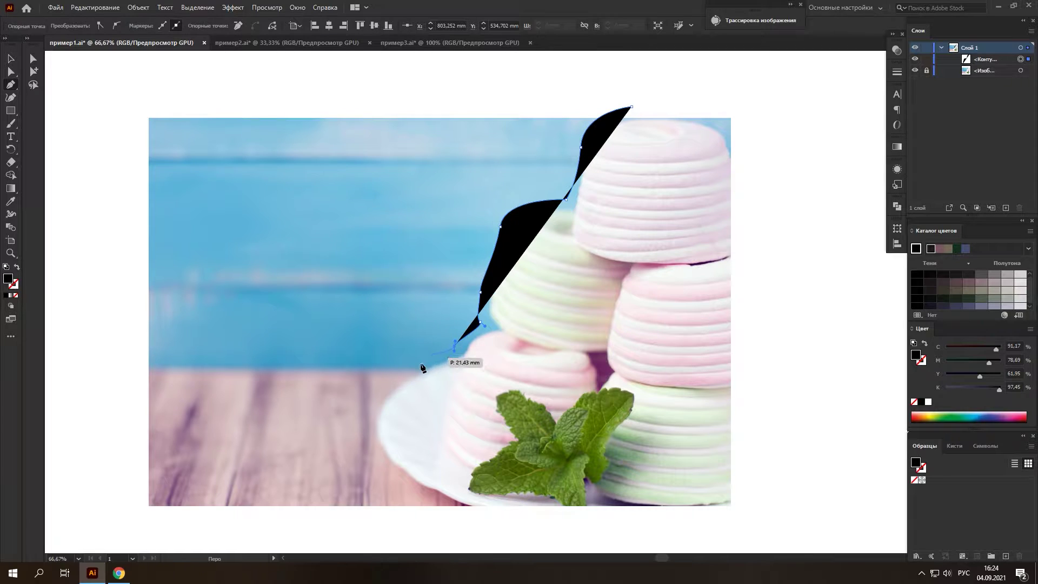
drag(386, 374, 379, 401)
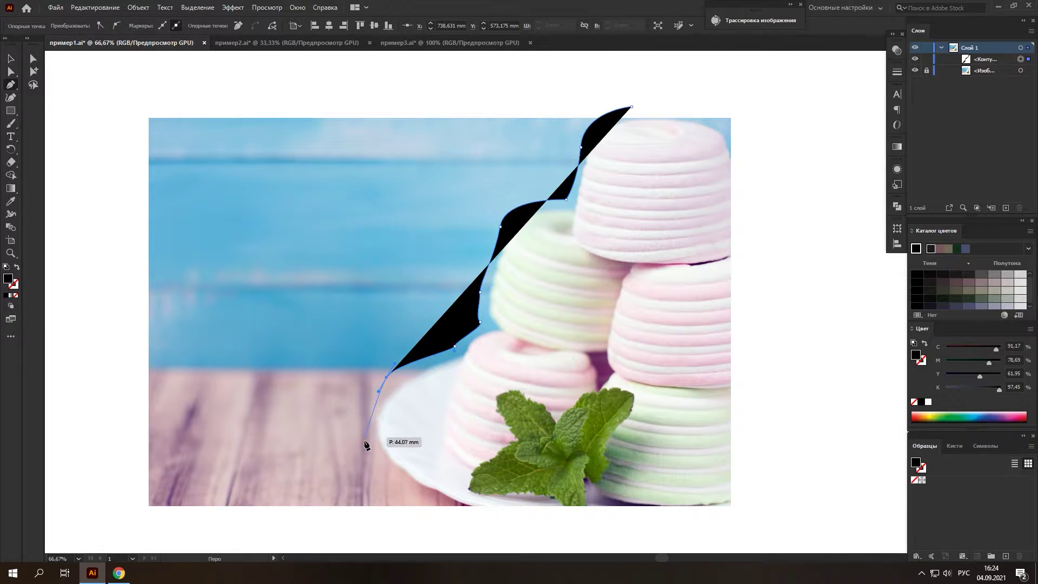
drag(364, 440, 394, 476)
- Continue along the plate bottom and right side, close the path, and remove its fill
click(397, 480)
click(433, 506)
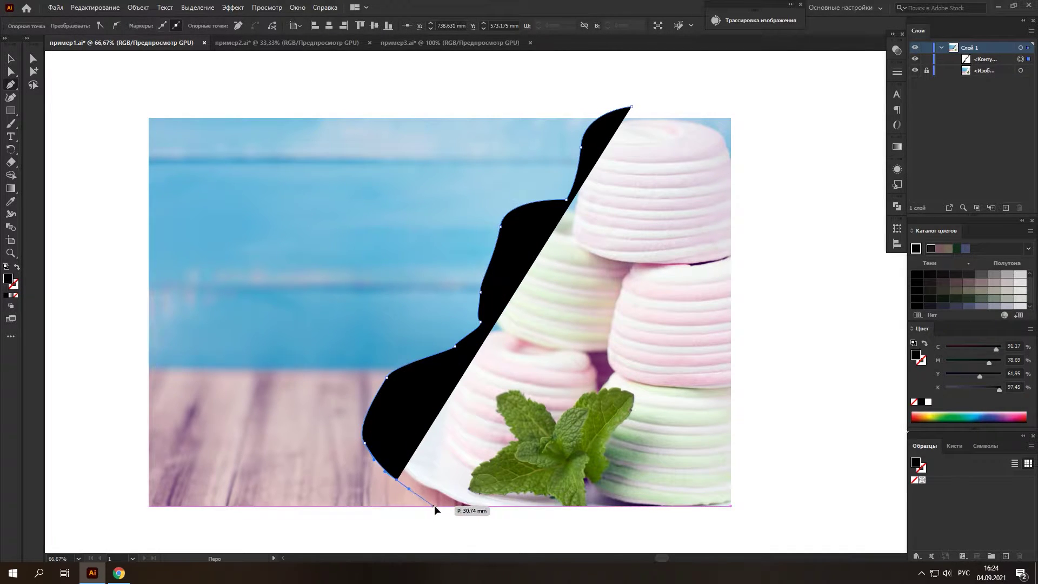
drag(482, 529, 604, 540)
click(684, 532)
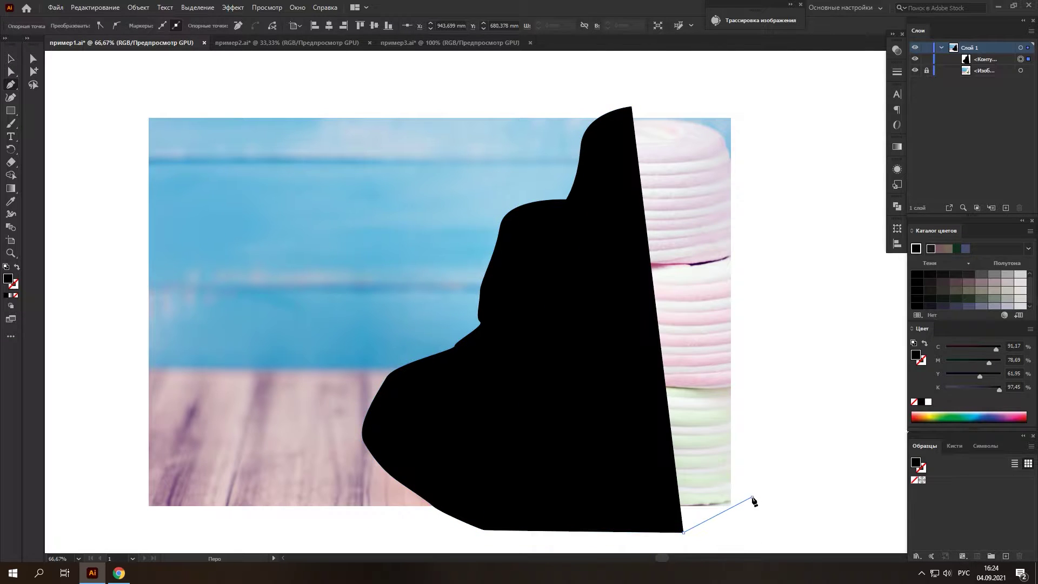
click(752, 496)
click(776, 376)
click(777, 202)
click(765, 133)
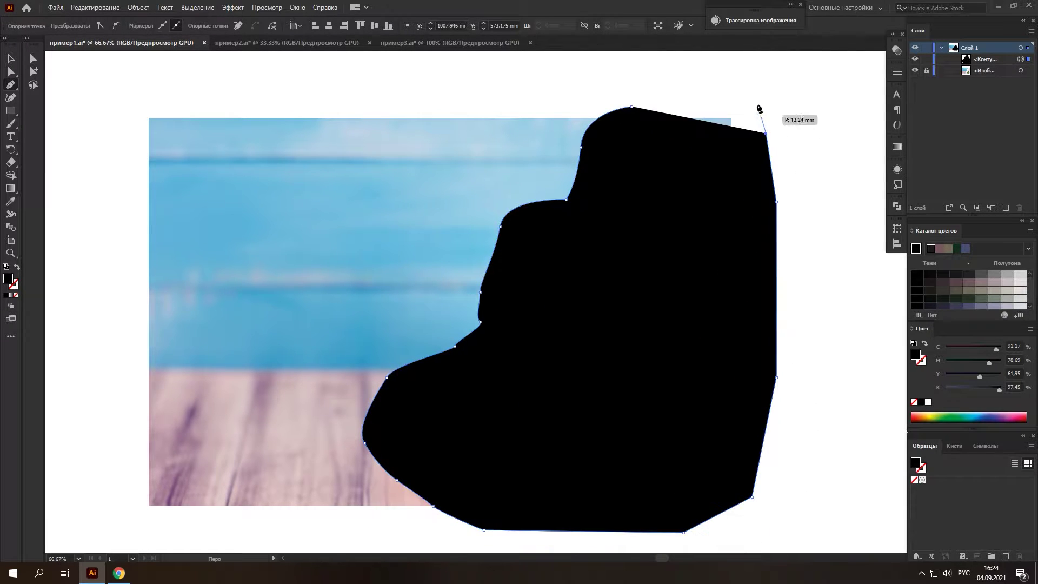
click(735, 93)
click(631, 106)
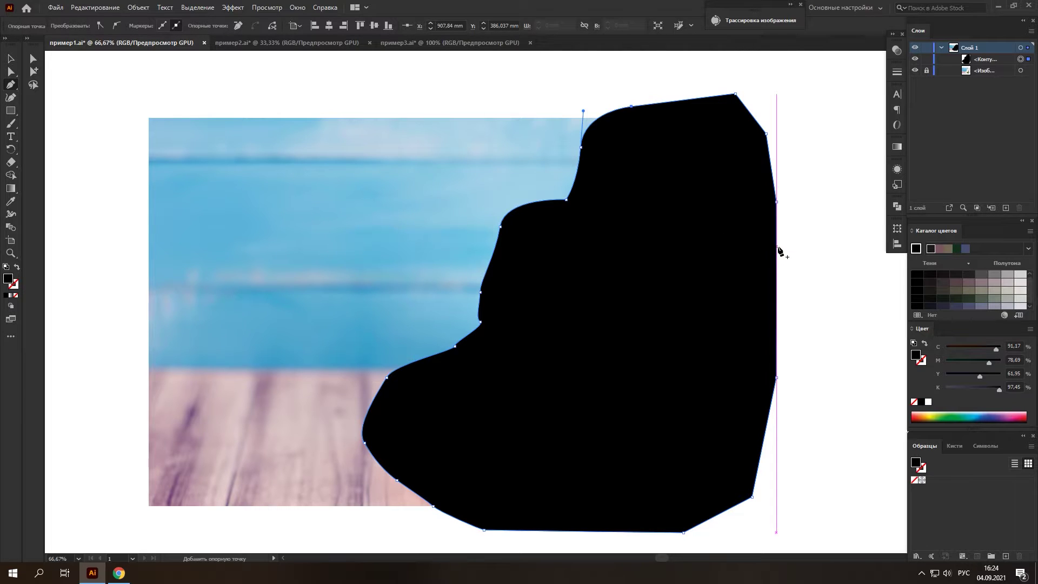
click(925, 344)
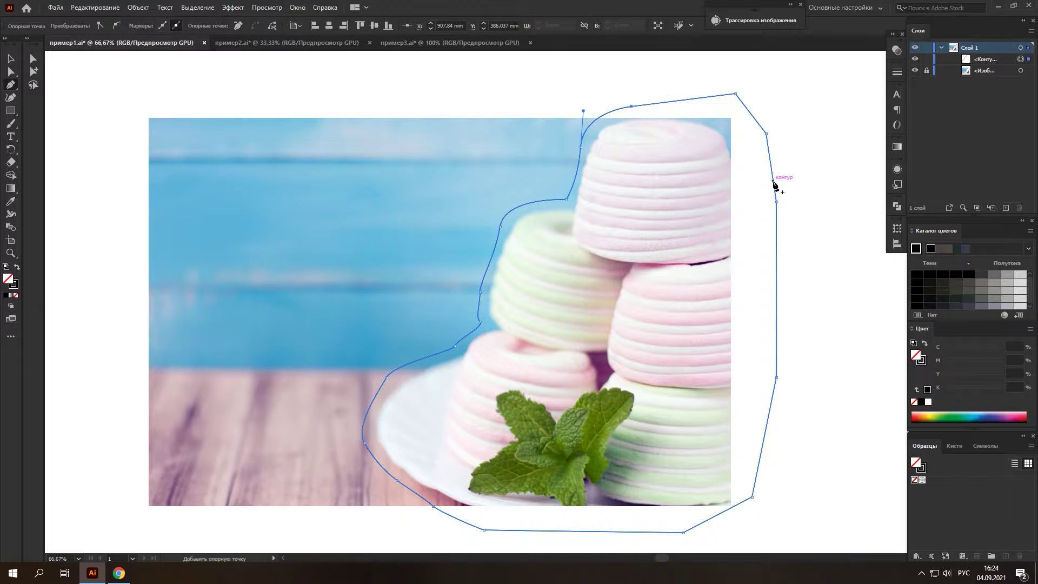
click(13, 57)
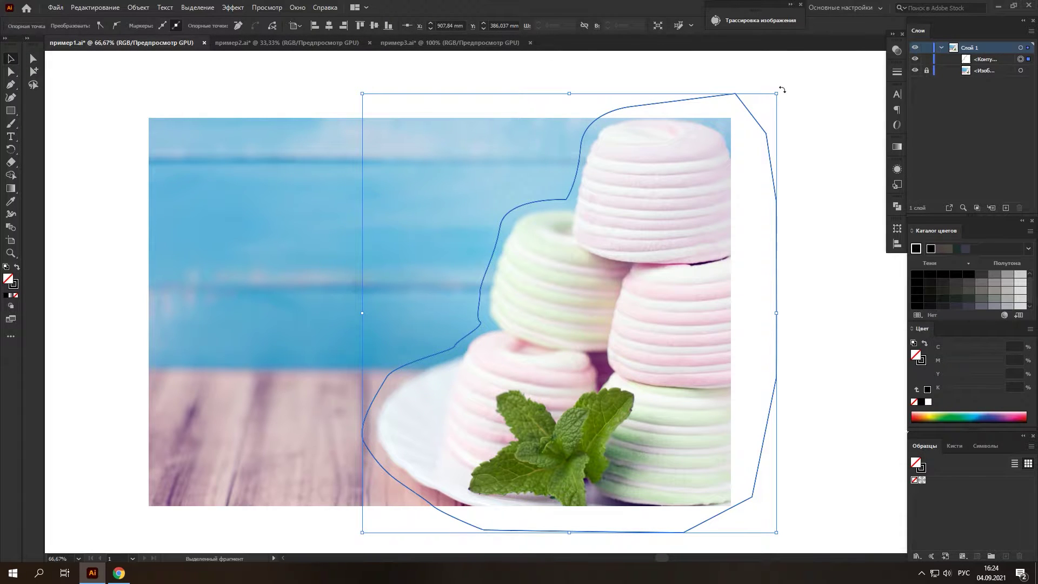
- Draw a text frame across the photo filled with Russian placeholder paragraphs
click(744, 120)
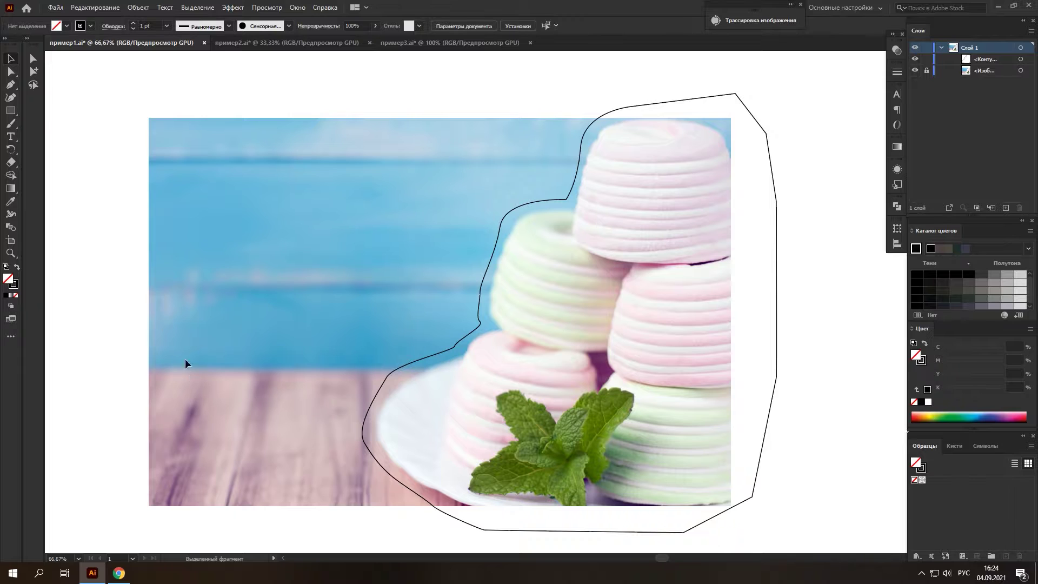
click(11, 136)
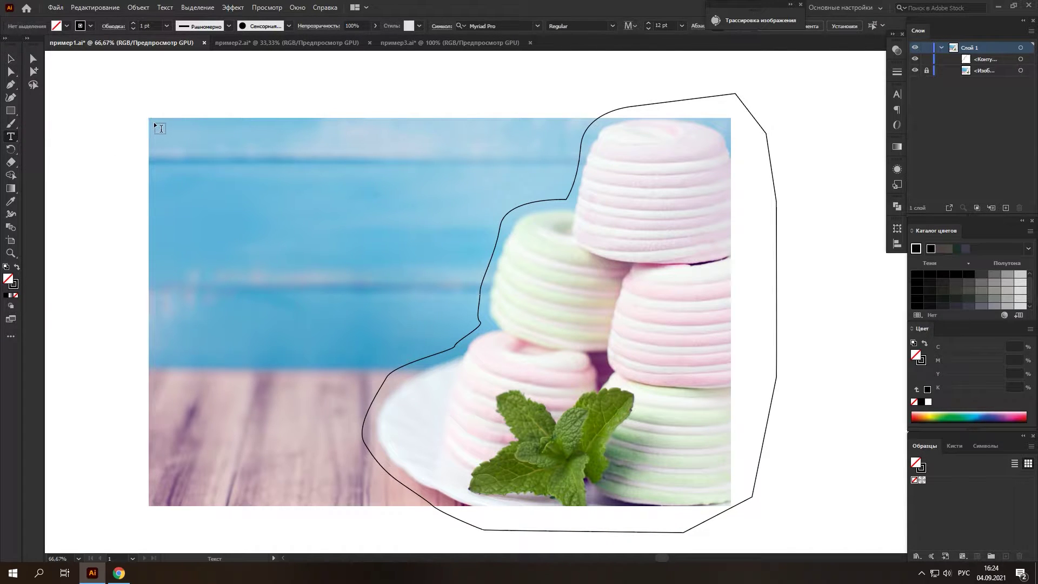
mouse_move(154, 124)
mouse_down()
mouse_move(587, 442)
mouse_move(636, 504)
mouse_up()
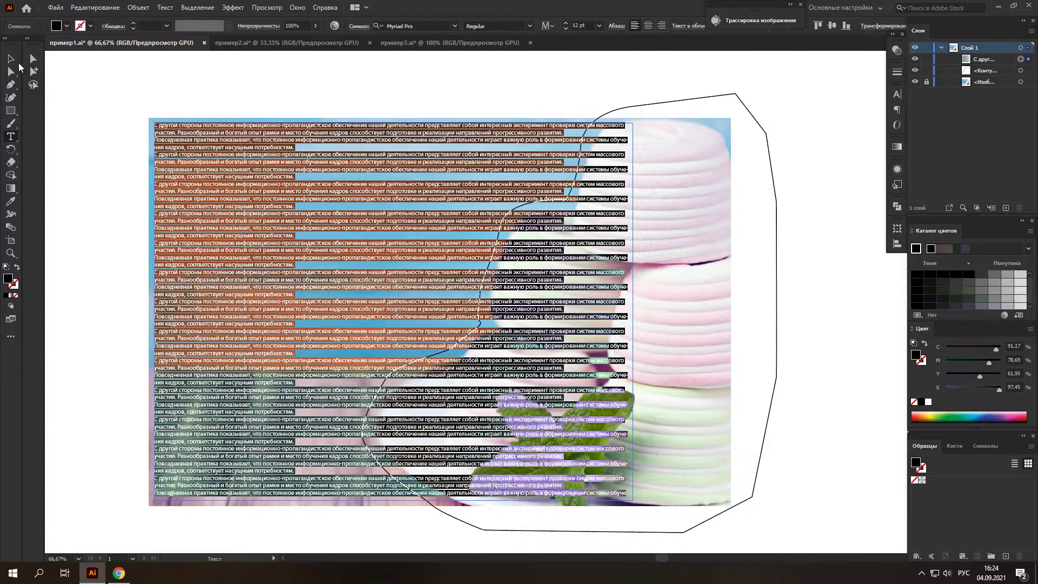
click(15, 62)
- Apply Object > Text Wrap > Make to the marshmallow outline
click(398, 86)
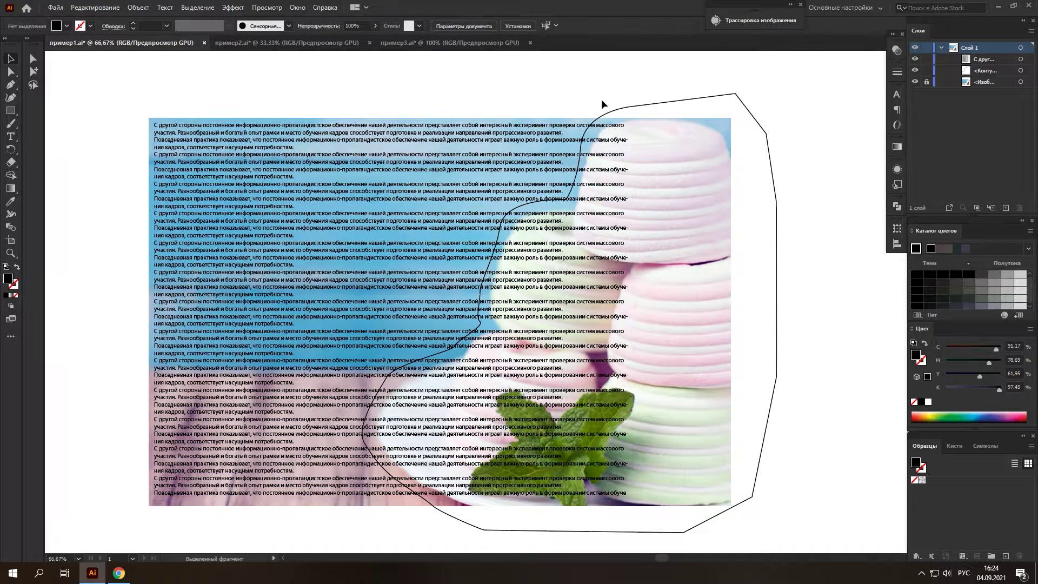
click(658, 103)
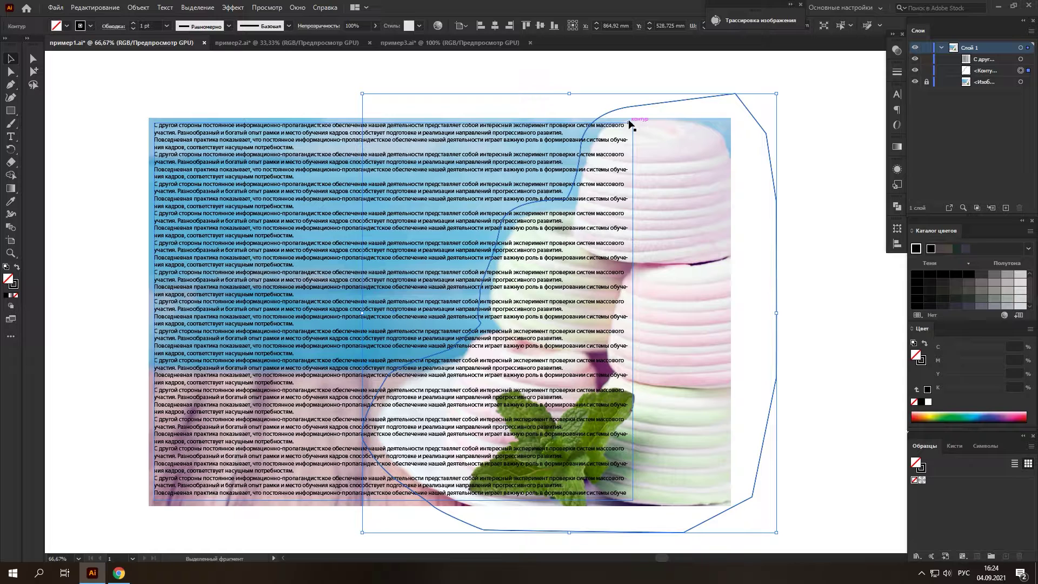
click(144, 9)
mouse_move(162, 360)
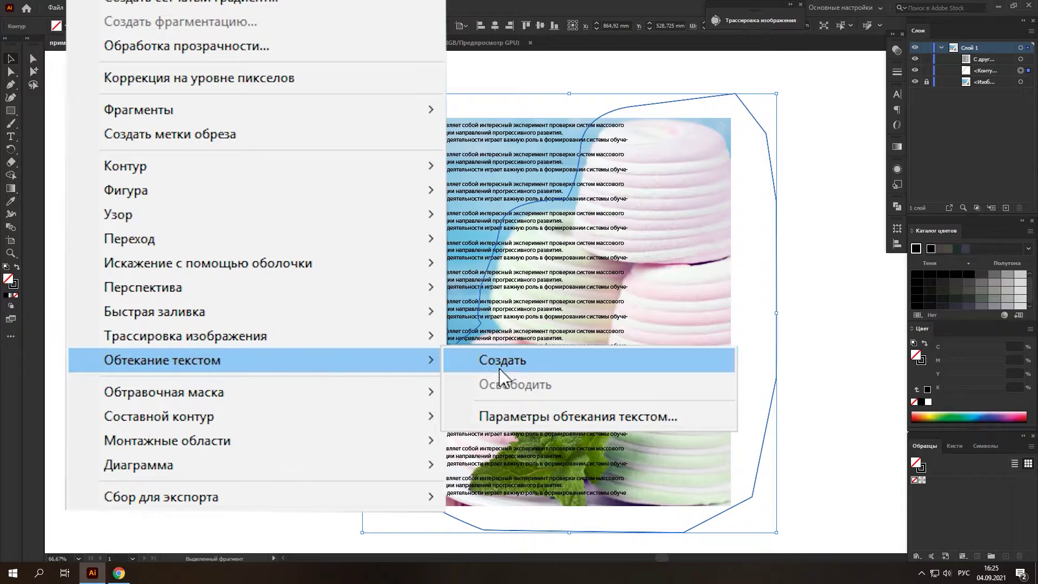
click(514, 360)
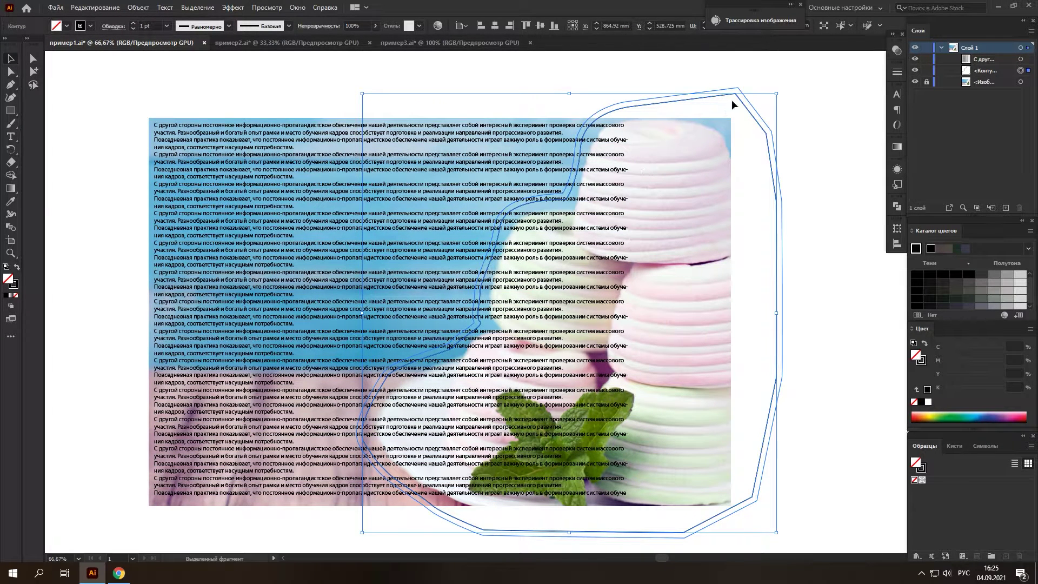
click(784, 125)
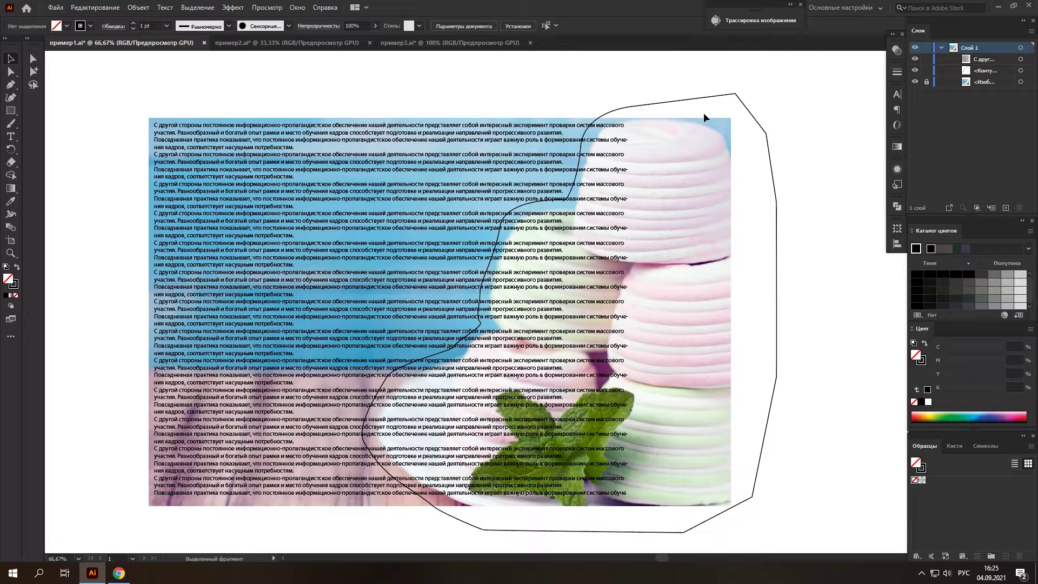
- Move the outline path above the text frame in the Layers panel
click(688, 100)
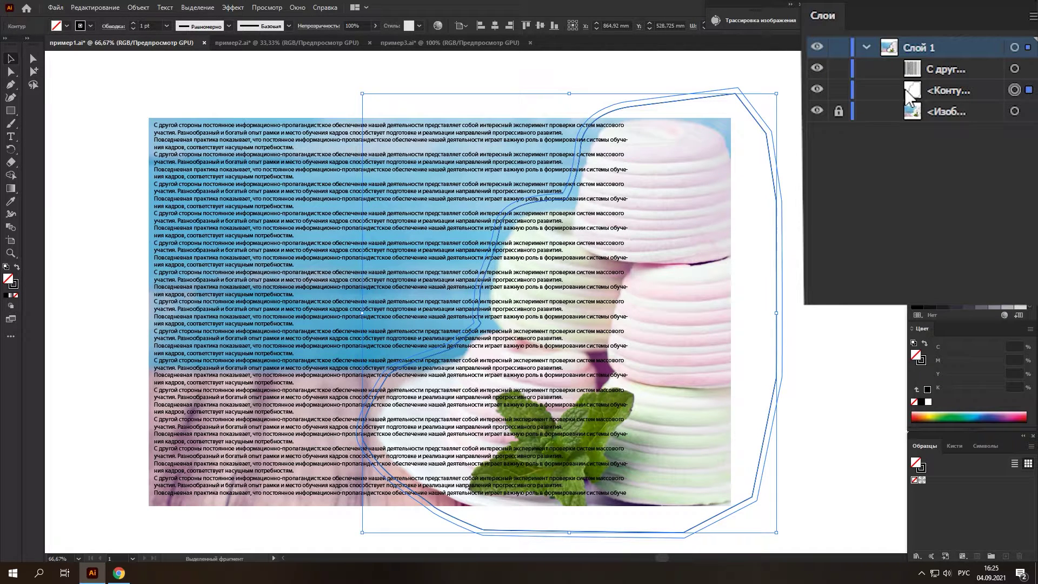
drag(901, 89, 912, 66)
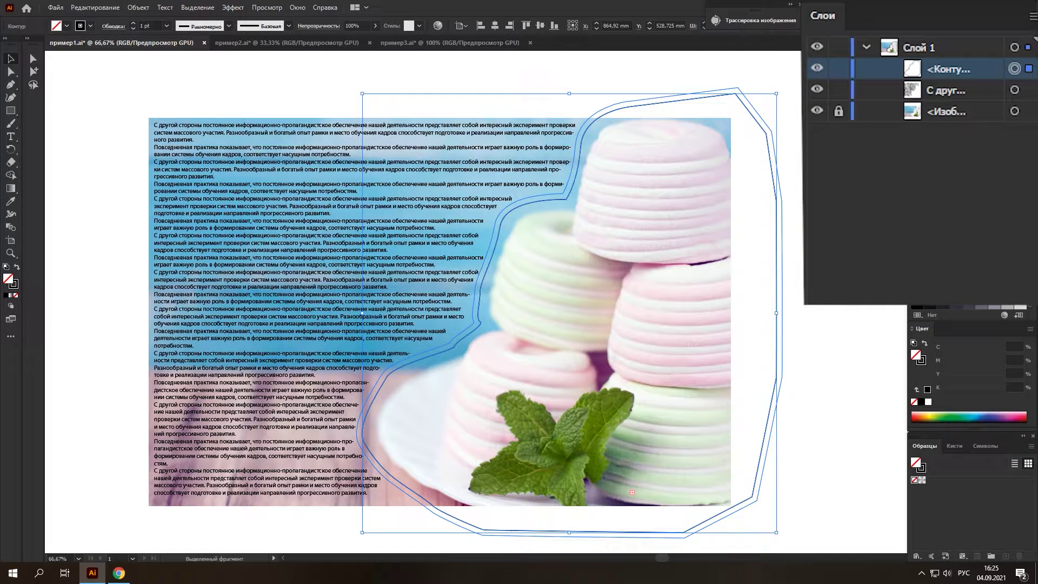
click(819, 109)
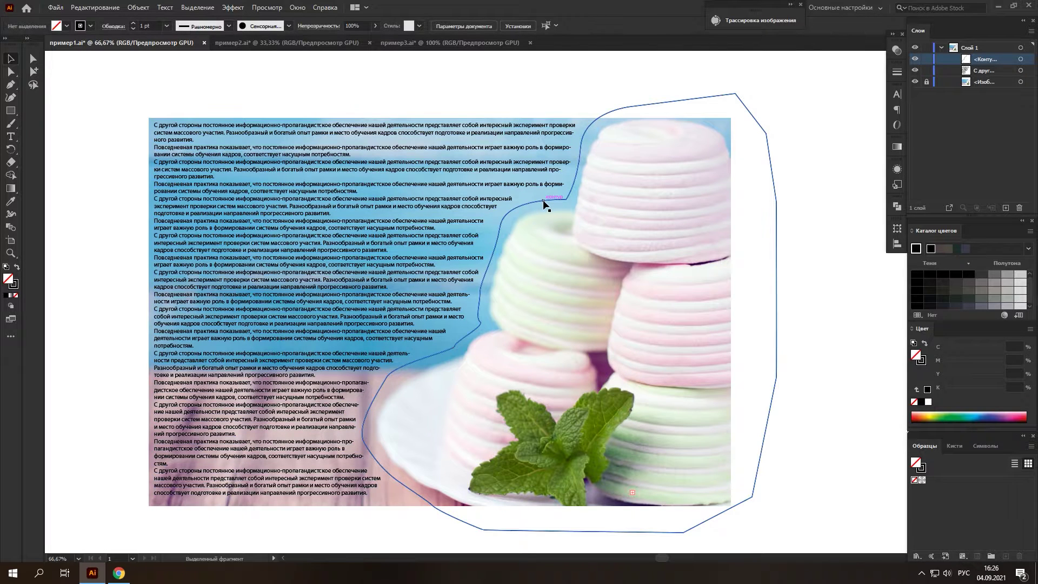
- Open Text Wrap Options for the outline and try larger offsets up to 28 pt
click(544, 202)
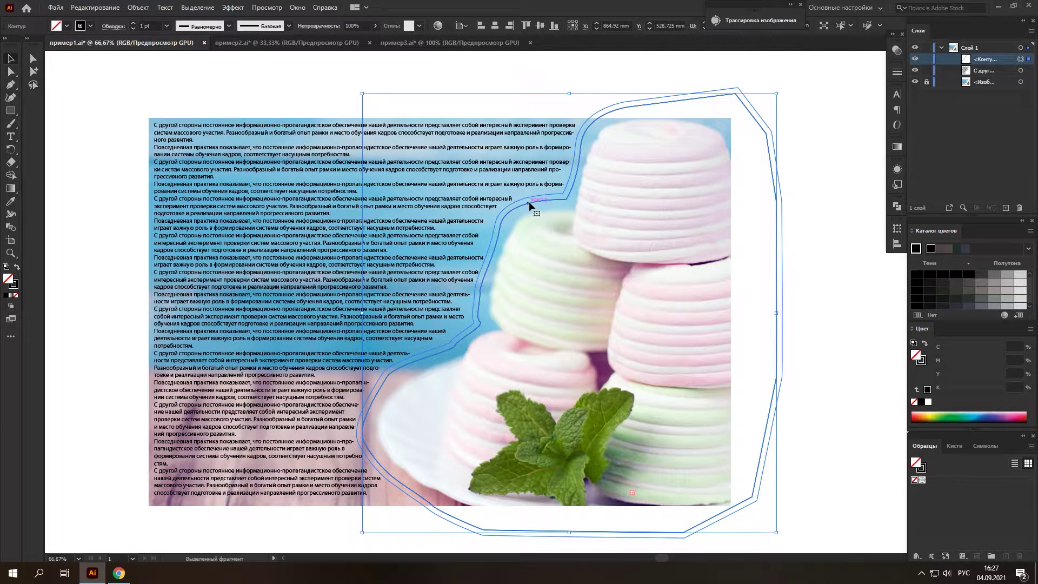
click(138, 8)
mouse_move(171, 359)
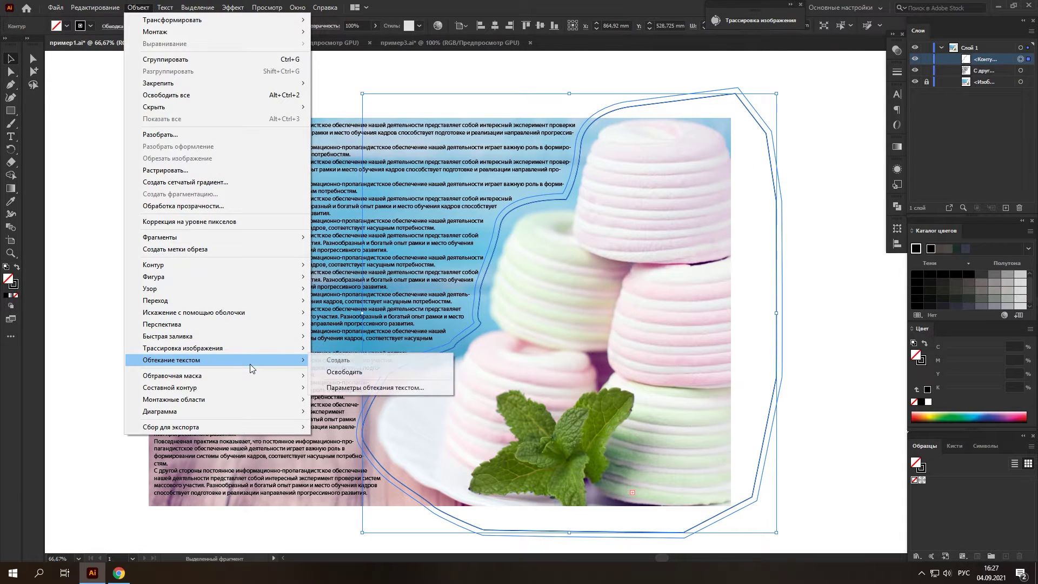
click(357, 389)
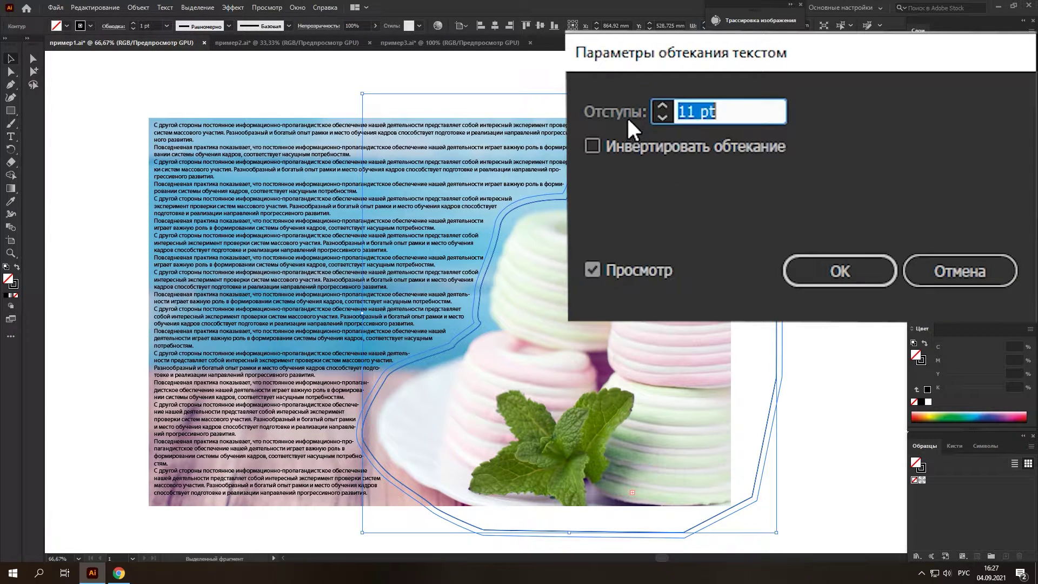
click(662, 107)
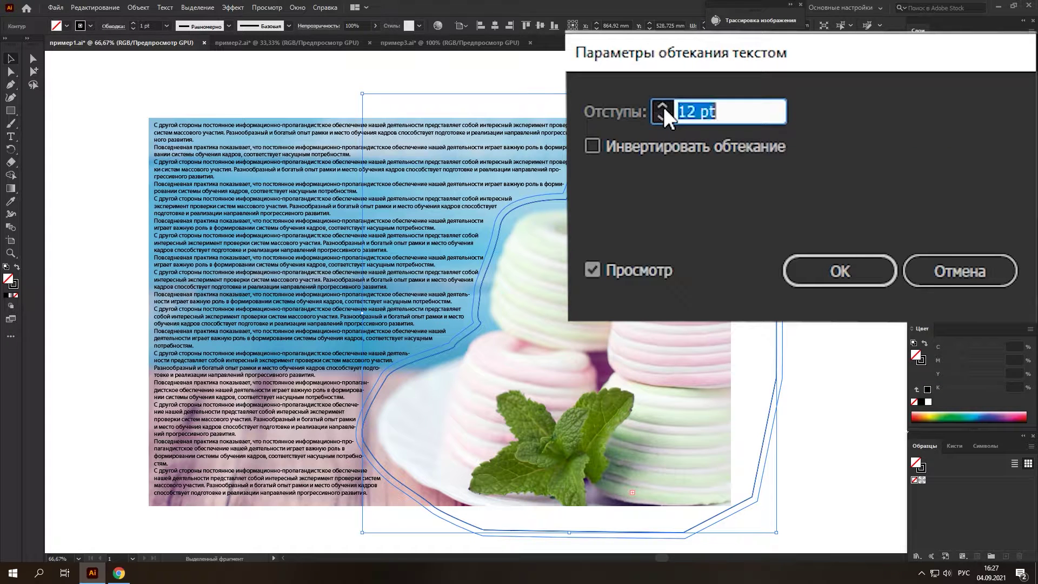
click(664, 107)
click(664, 107)
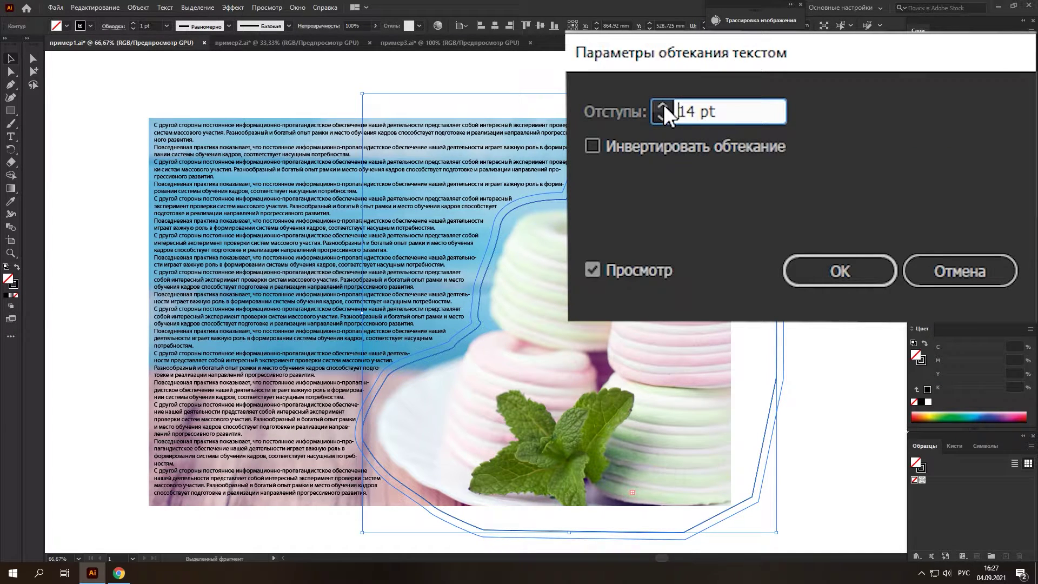
click(663, 107)
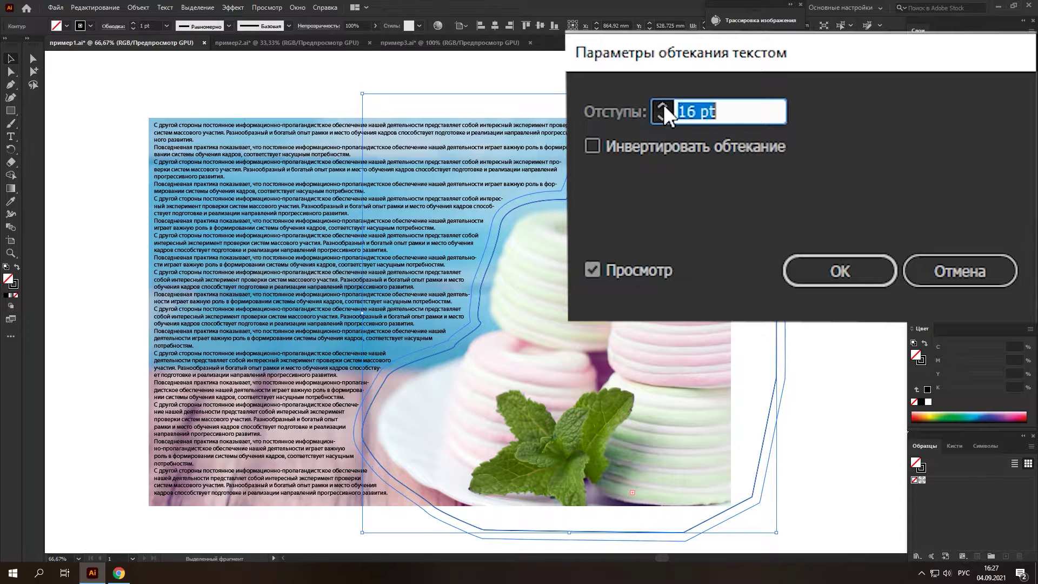
click(664, 107)
click(663, 107)
double_click(663, 106)
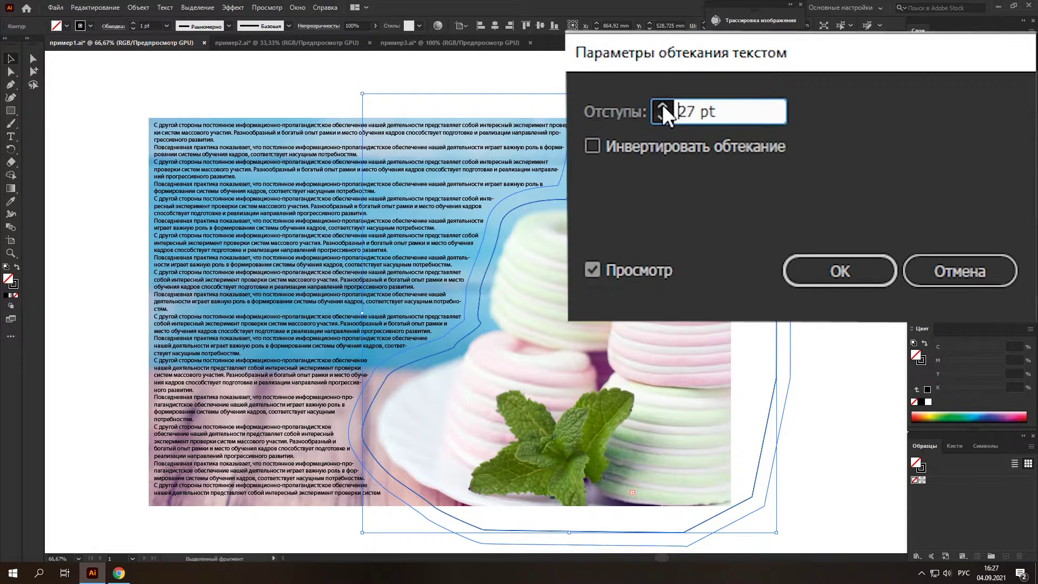
click(663, 106)
- Lower the wrap offset to 0 pt and confirm the settings
click(662, 116)
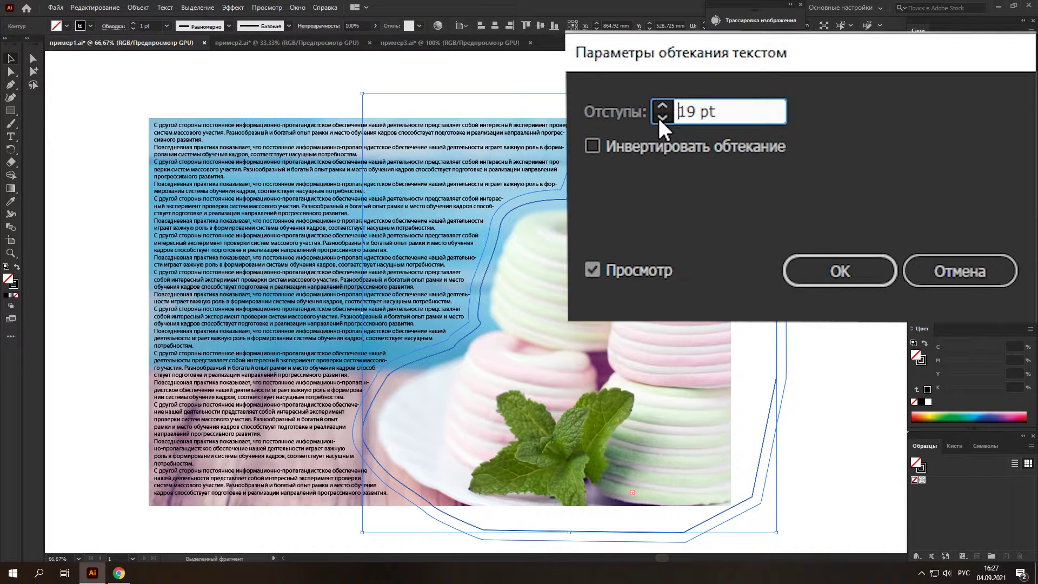
click(662, 117)
click(661, 117)
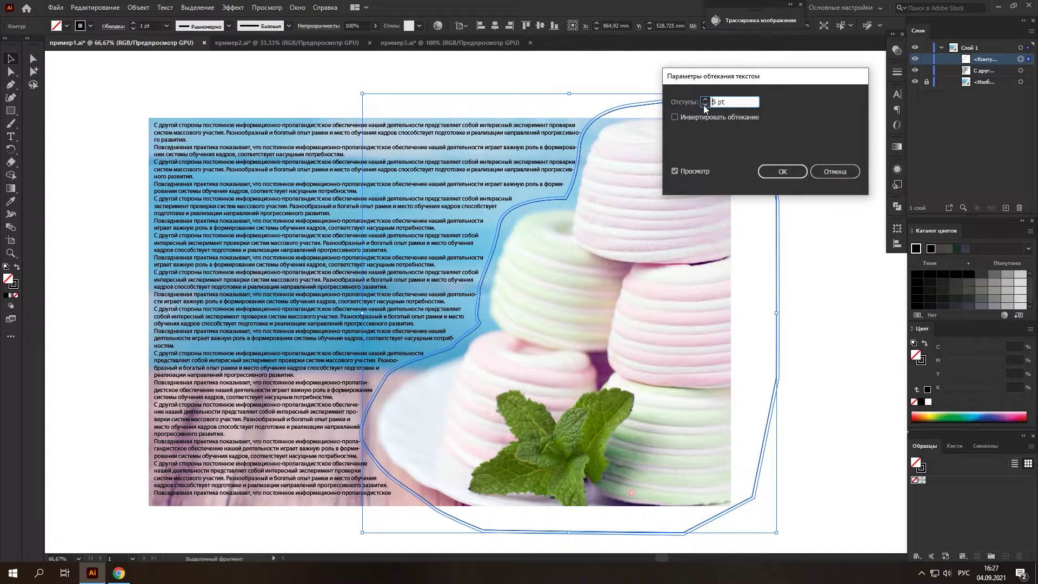
click(704, 104)
click(704, 105)
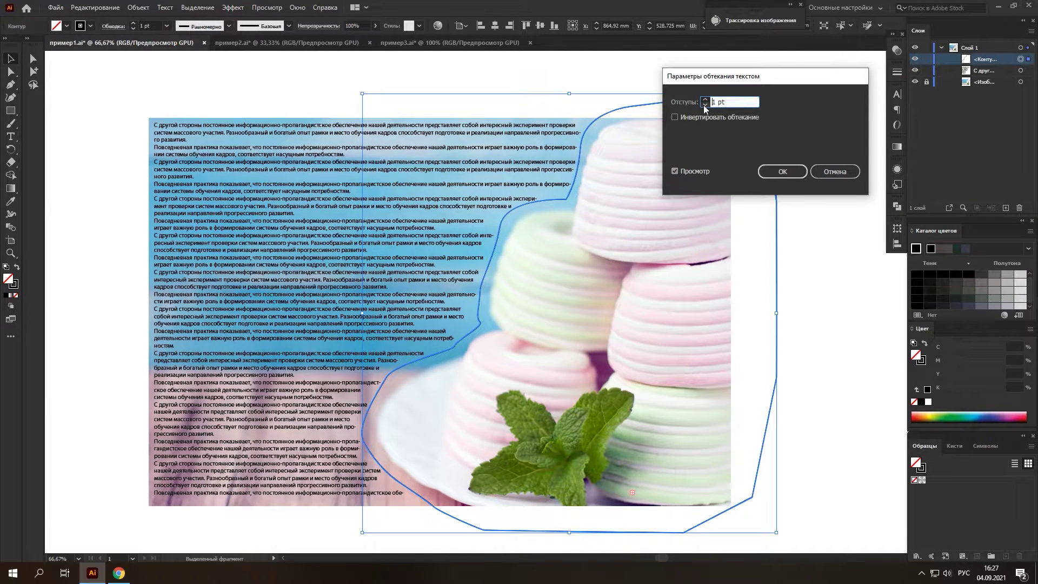
click(704, 104)
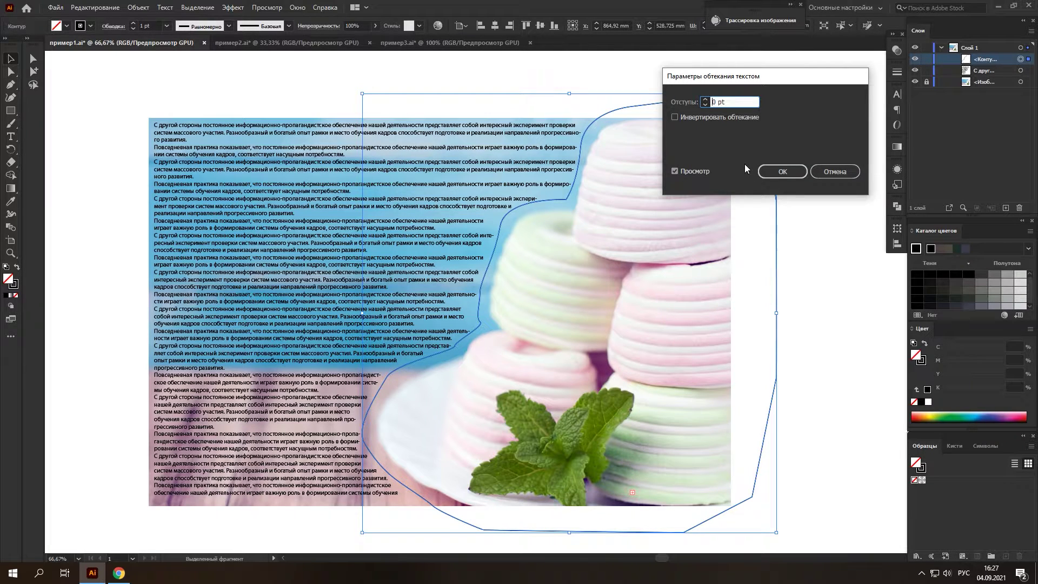
click(779, 170)
click(804, 139)
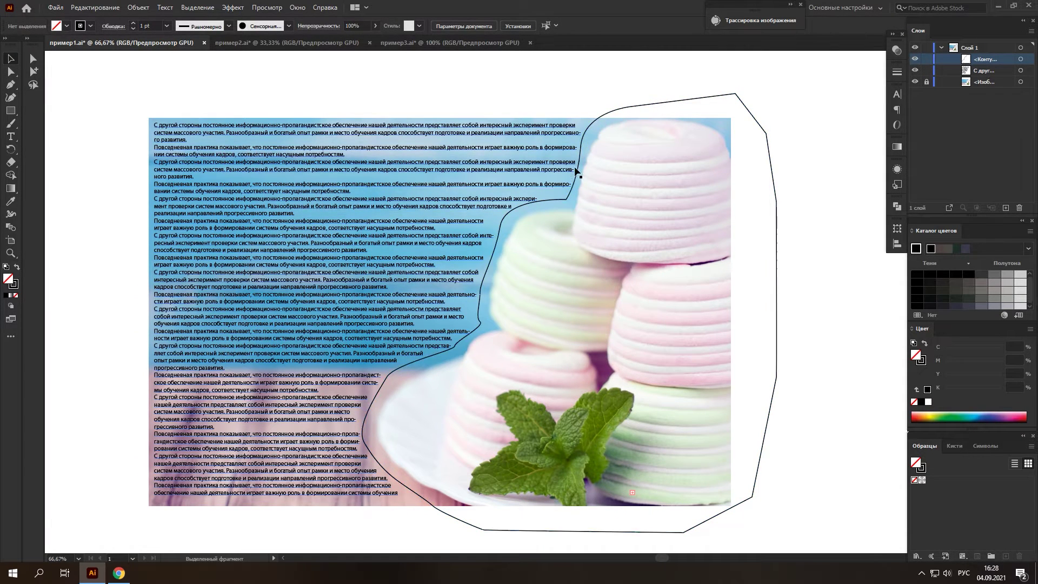
- Set the wrap contour's stroke weight to 0 so the outline is invisible
click(611, 109)
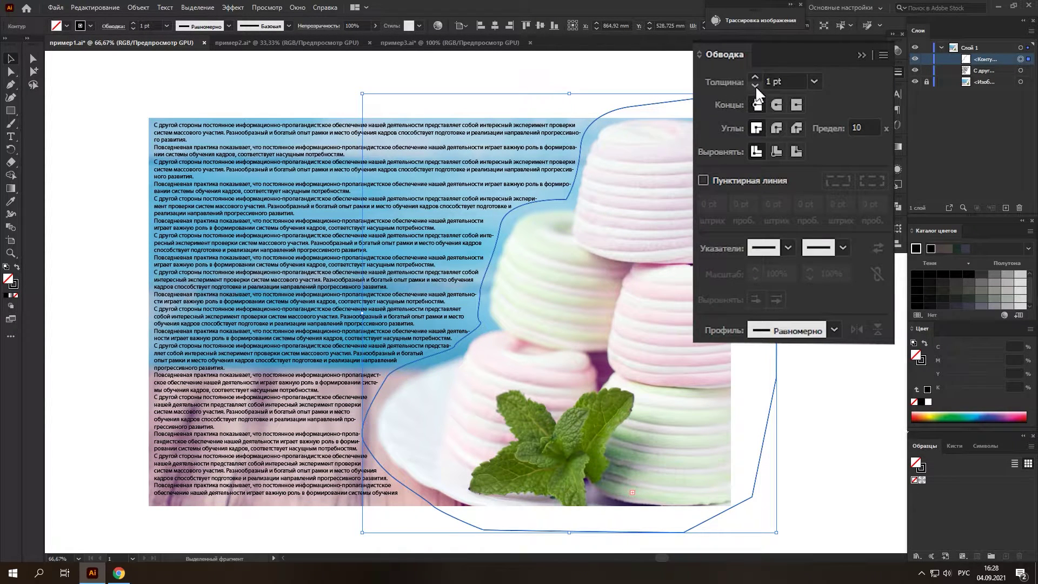
click(755, 85)
click(755, 86)
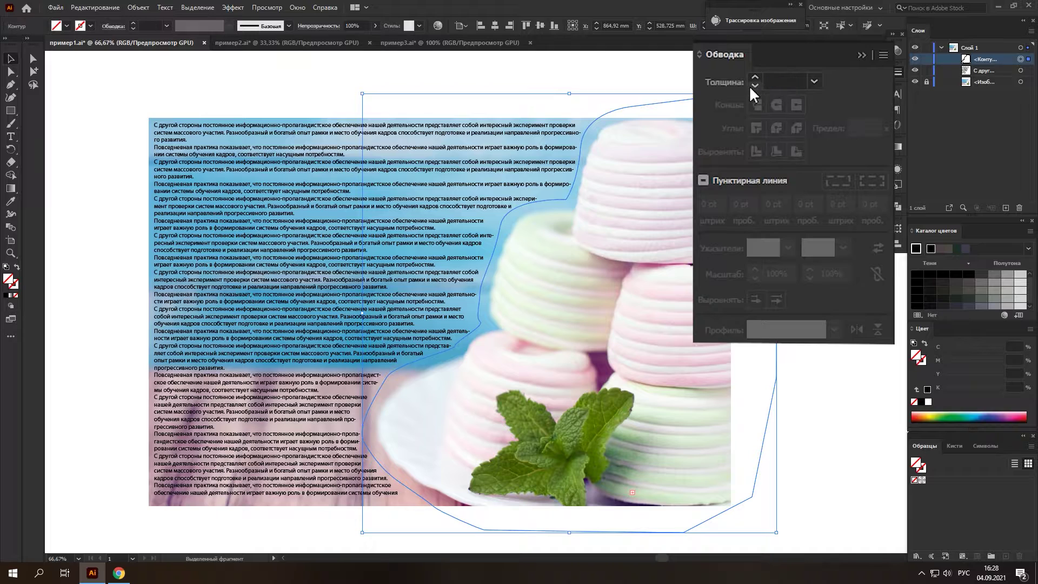
click(692, 65)
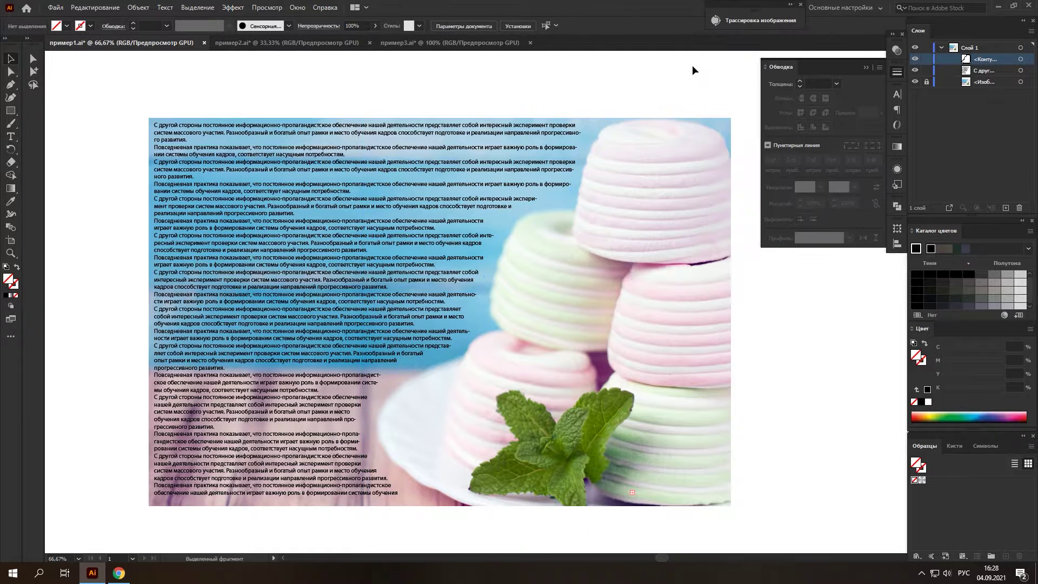
click(867, 67)
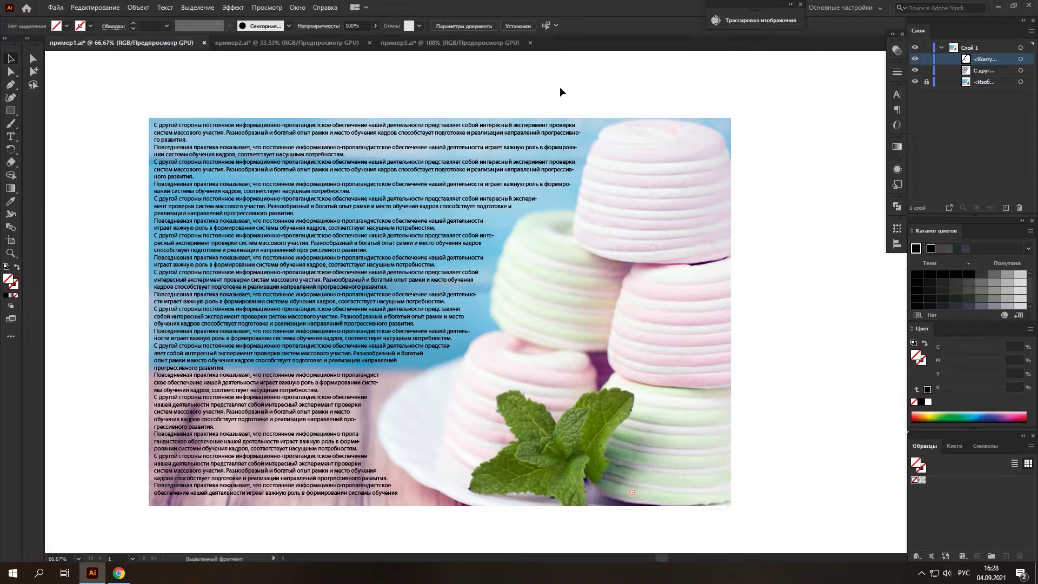
- Change the paragraph frame's font size to 17 pt after trying sizes up to 26 pt
click(512, 133)
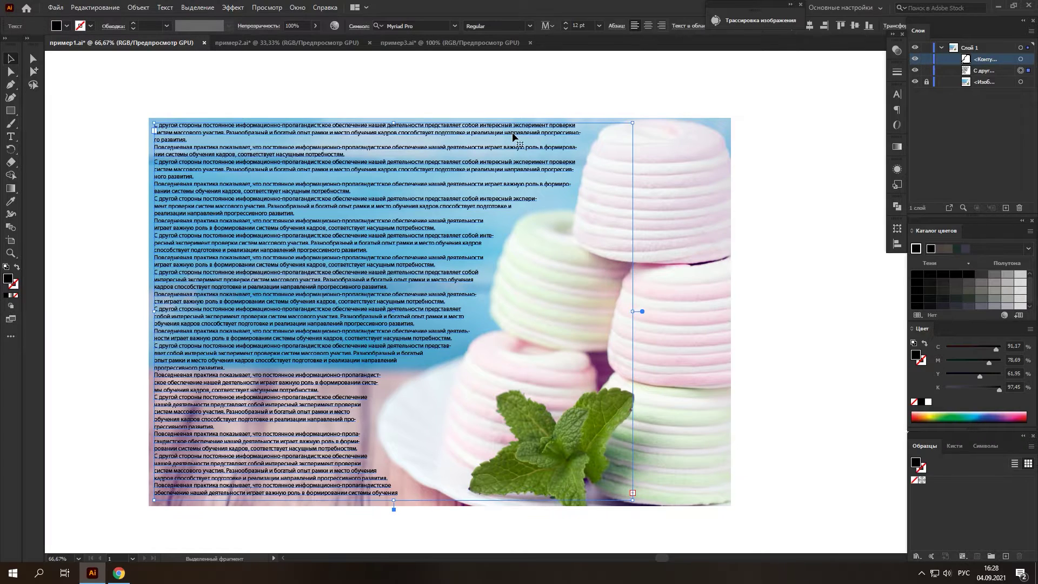
click(567, 22)
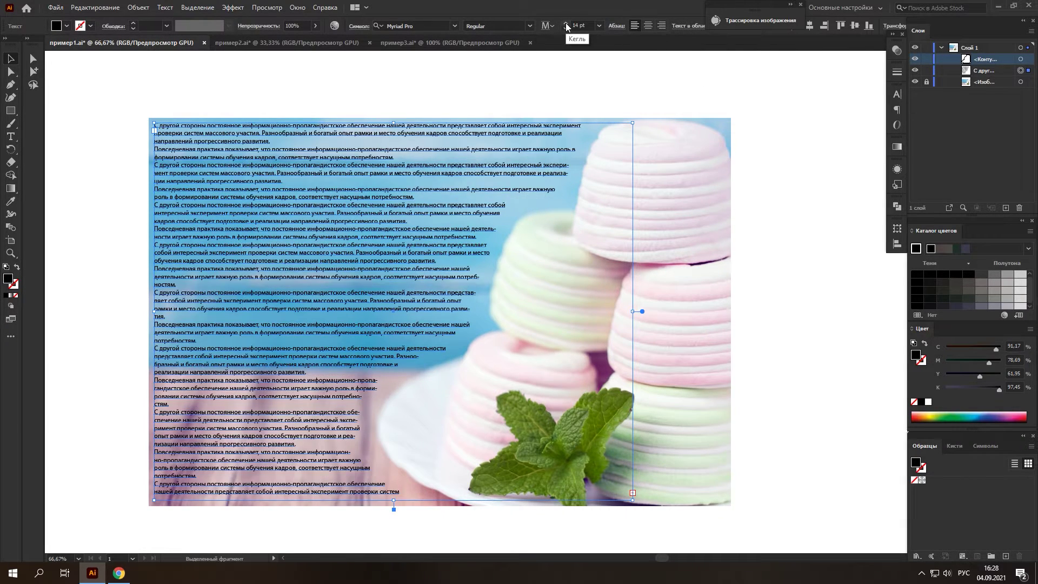
click(566, 22)
click(566, 23)
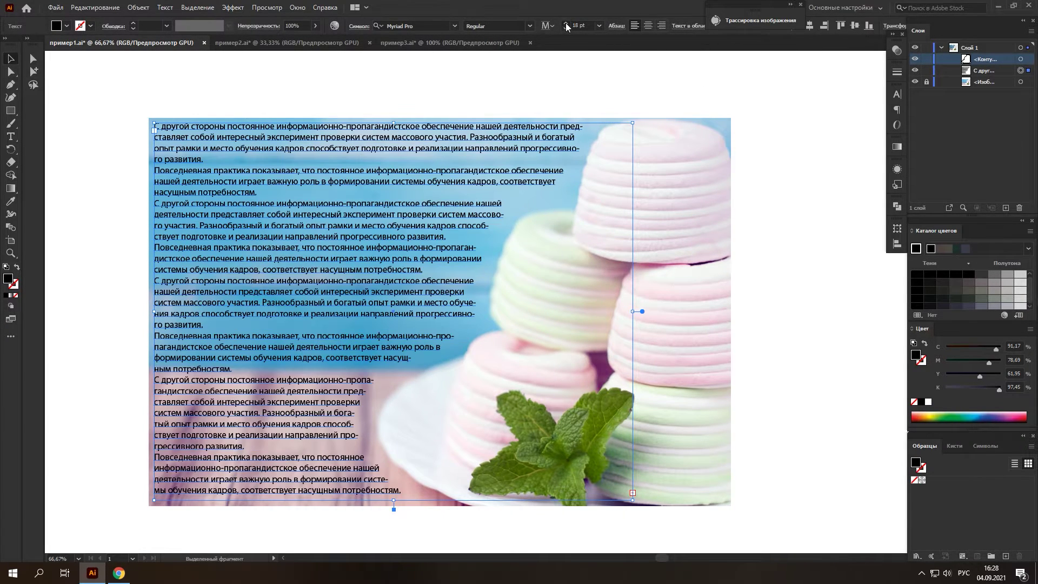
click(565, 22)
click(566, 23)
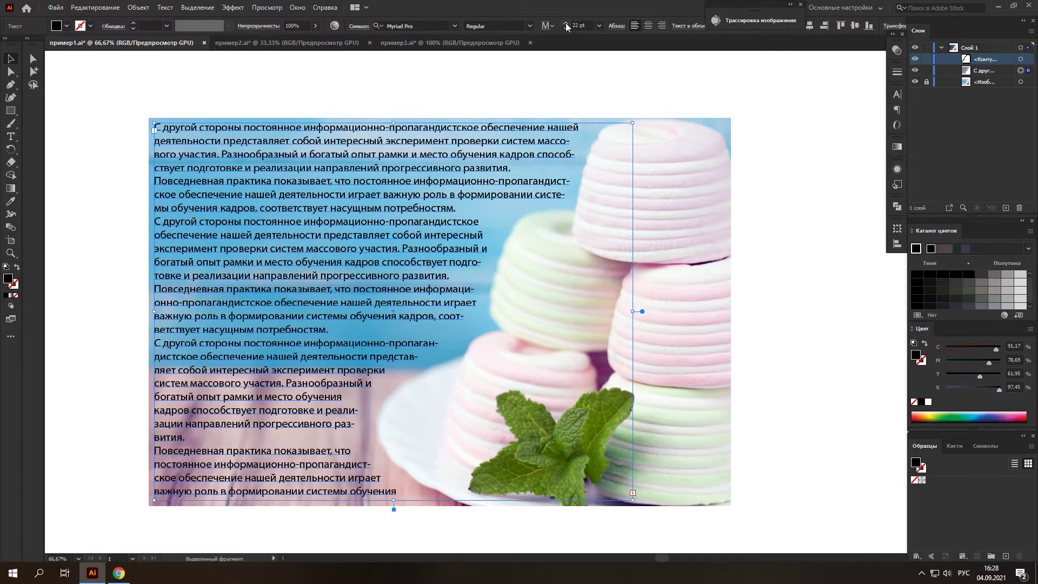
click(565, 23)
click(565, 23)
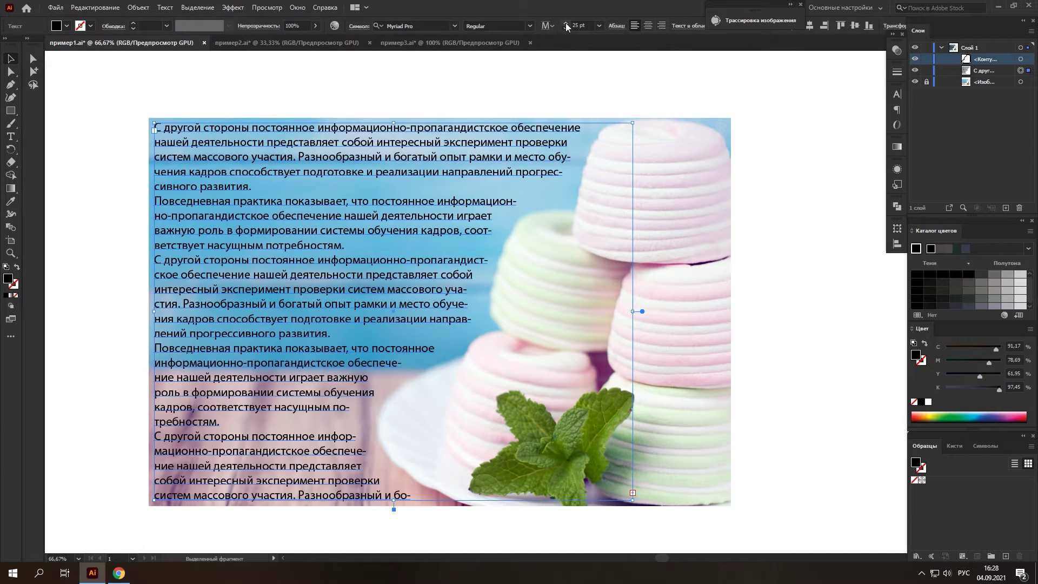
click(566, 23)
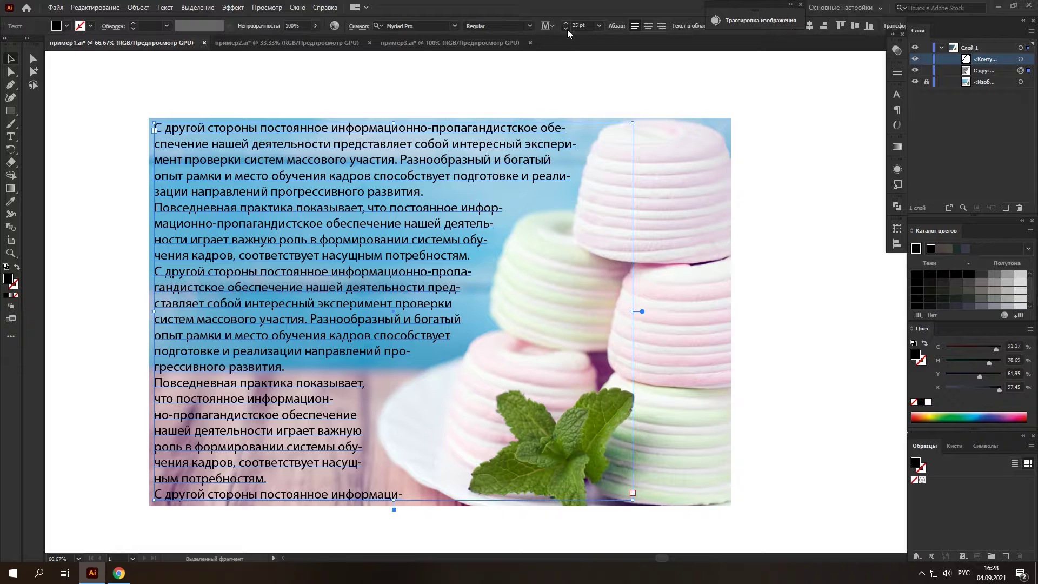
click(567, 28)
double_click(566, 29)
double_click(566, 29)
double_click(566, 29)
click(566, 29)
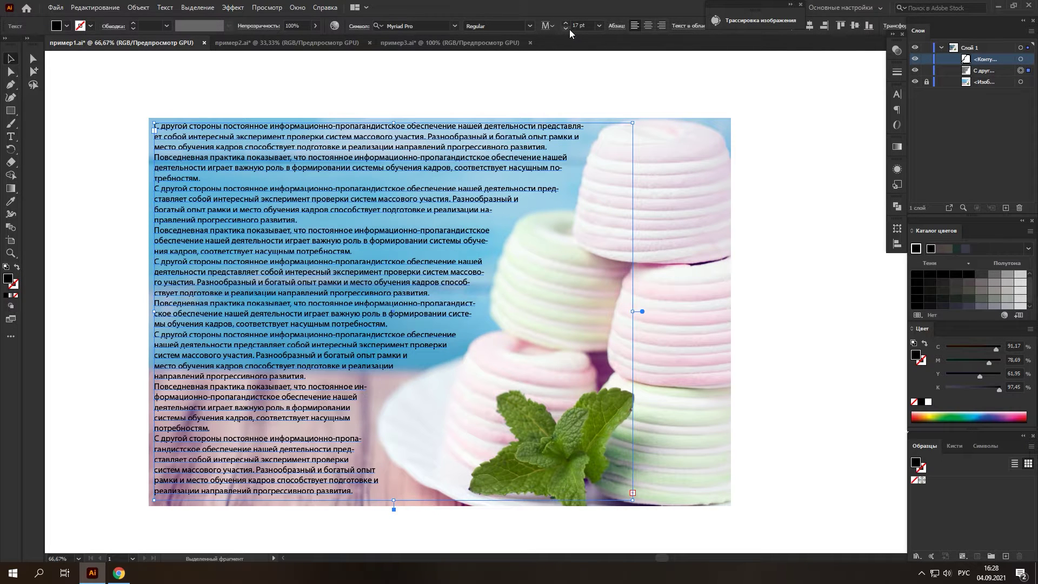
click(622, 53)
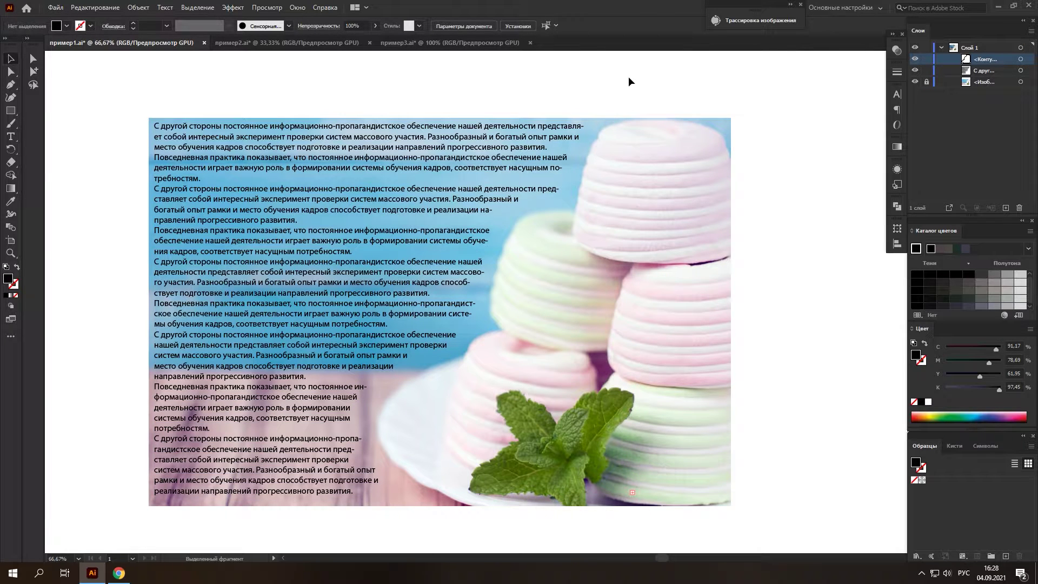
- In the lighter document, draw a tall placeholder text frame over the lighter's left side
click(311, 43)
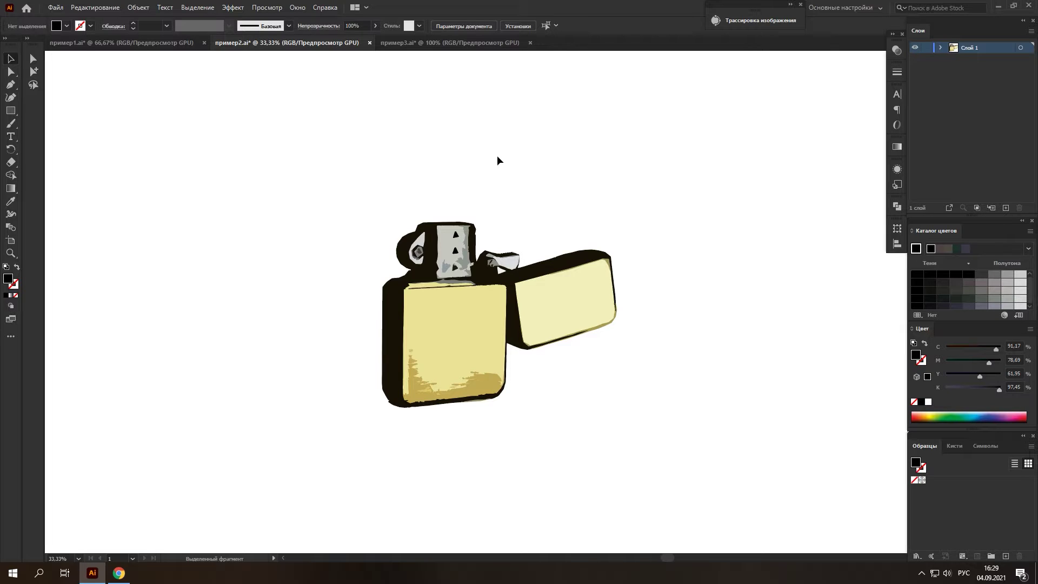
click(11, 139)
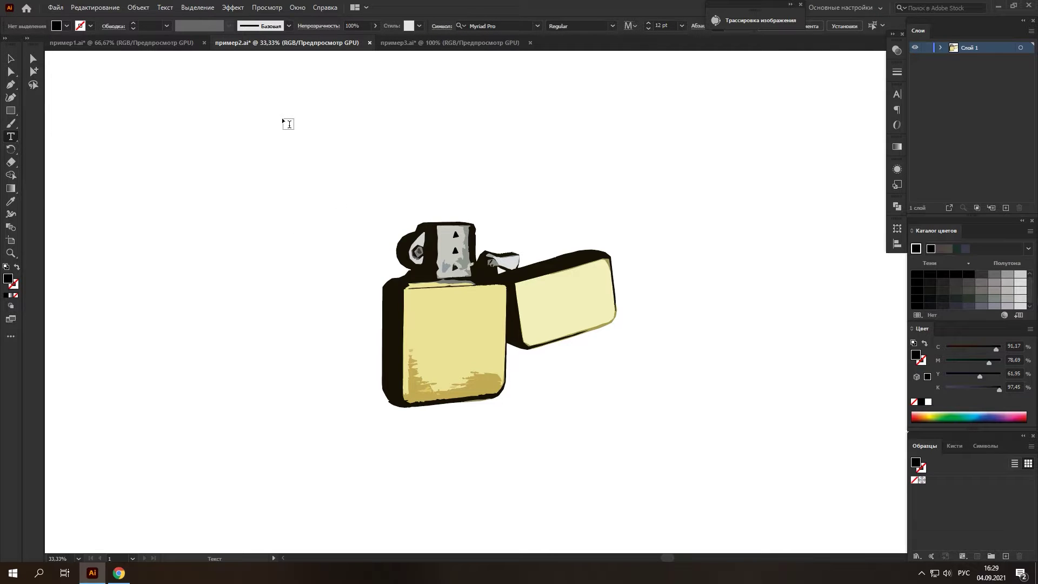
mouse_move(275, 115)
mouse_down()
mouse_move(438, 458)
mouse_move(450, 464)
mouse_up()
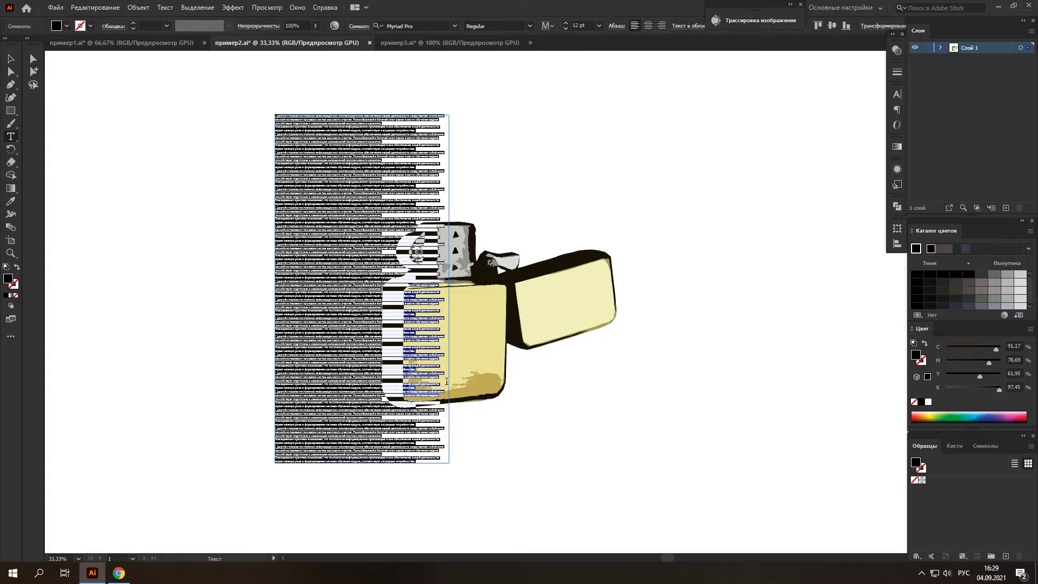
click(11, 60)
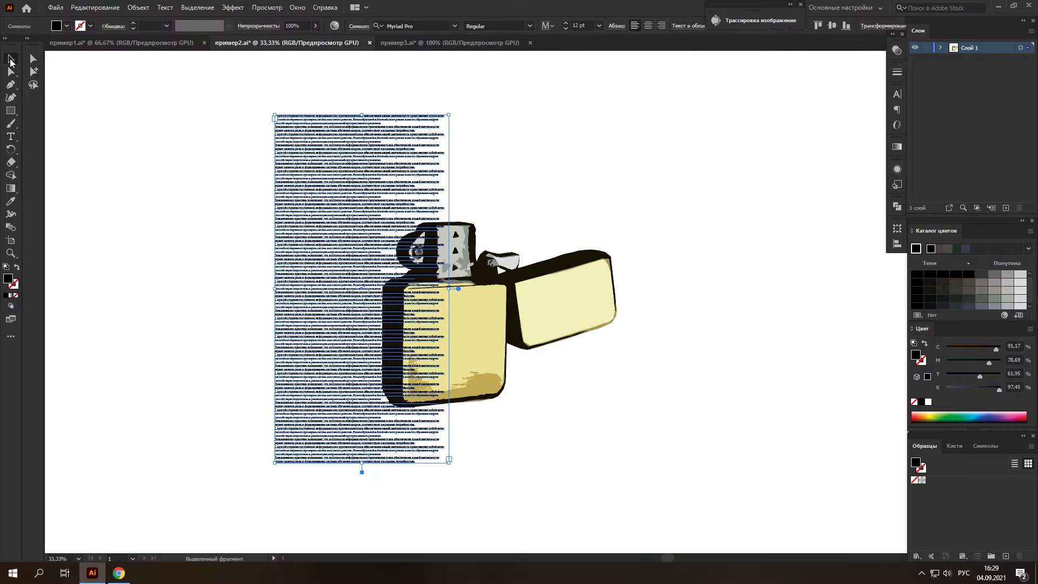
- Increase the text frame's font size past 20 pt
click(566, 23)
click(565, 22)
click(566, 22)
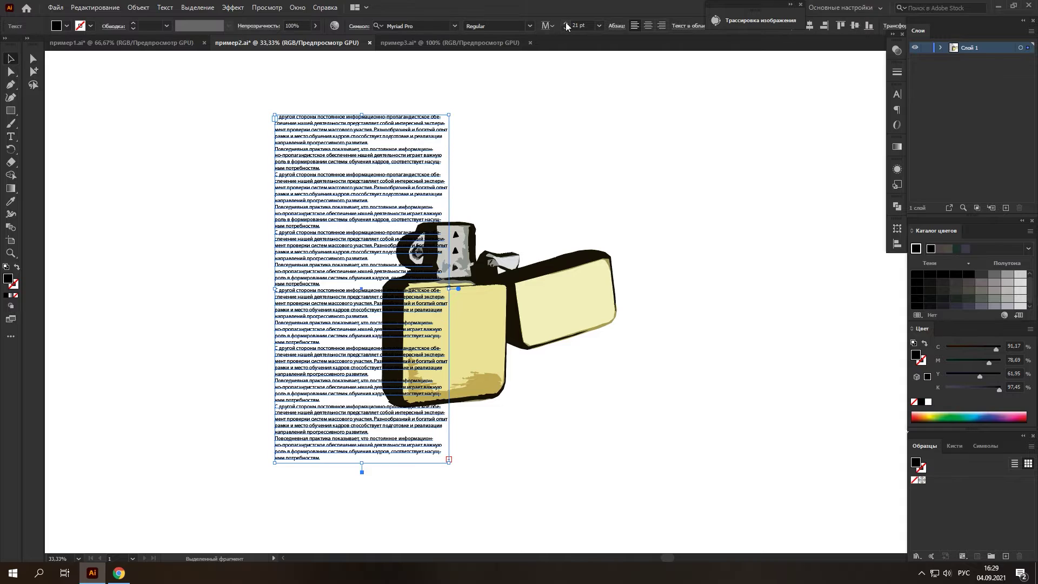
click(566, 23)
click(566, 23)
click(565, 23)
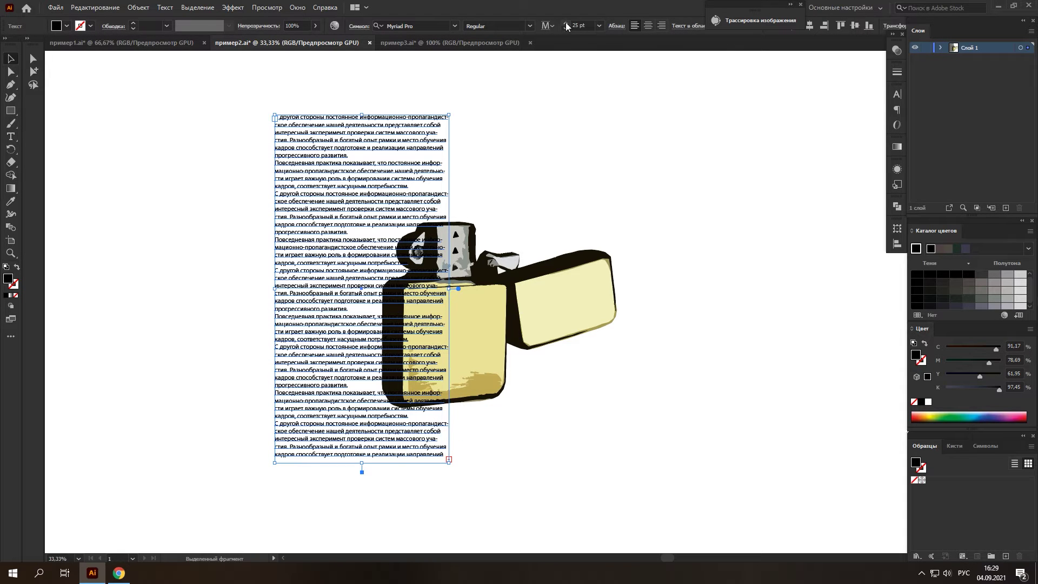
click(565, 24)
- Alt-drag a copy of the text frame to the right as a second column
click(589, 129)
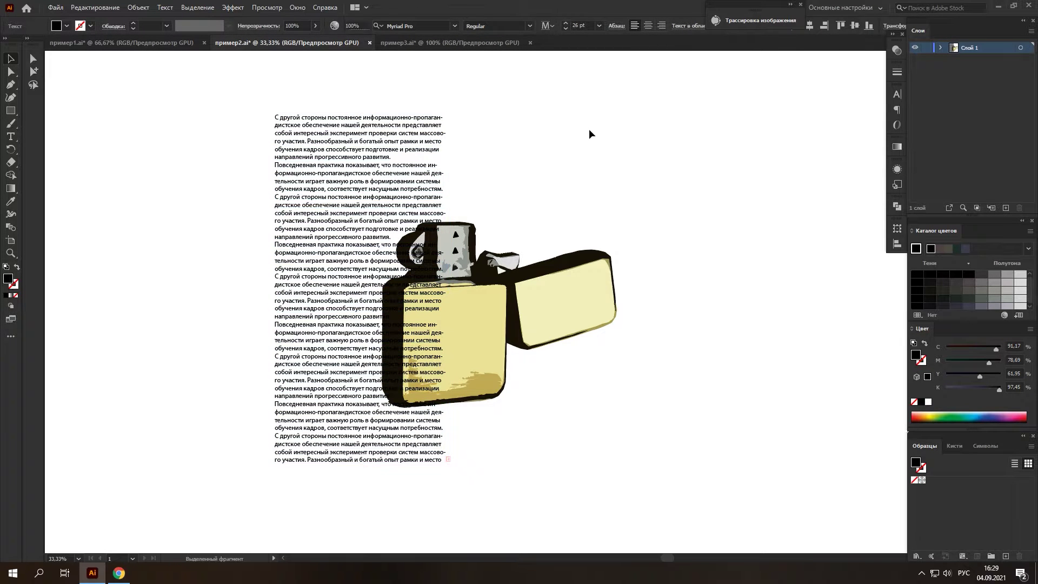
click(312, 196)
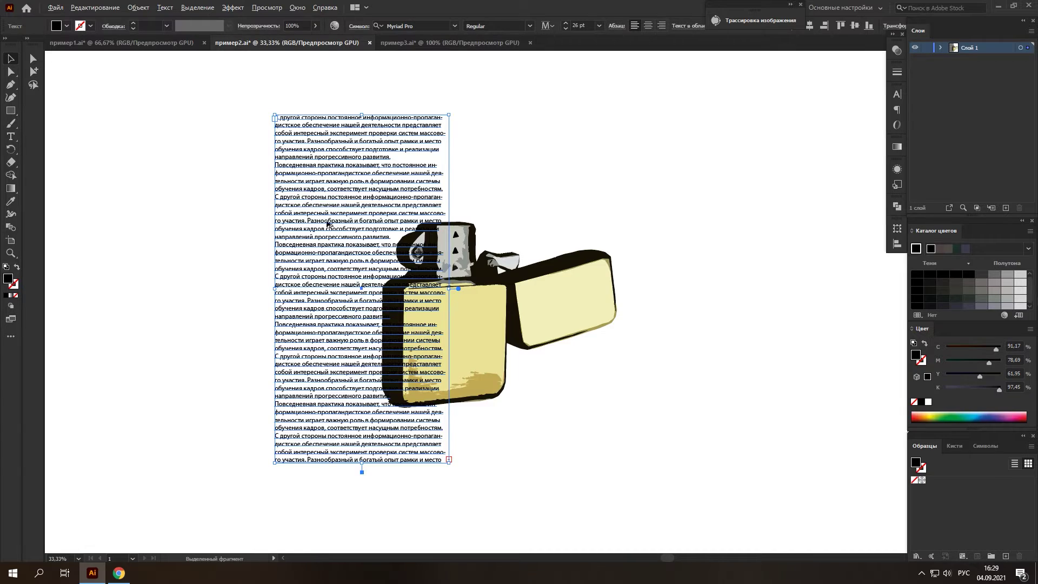
mouse_move(302, 191)
mouse_down()
mouse_move(484, 194)
mouse_move(469, 189)
mouse_up()
click(682, 214)
click(672, 210)
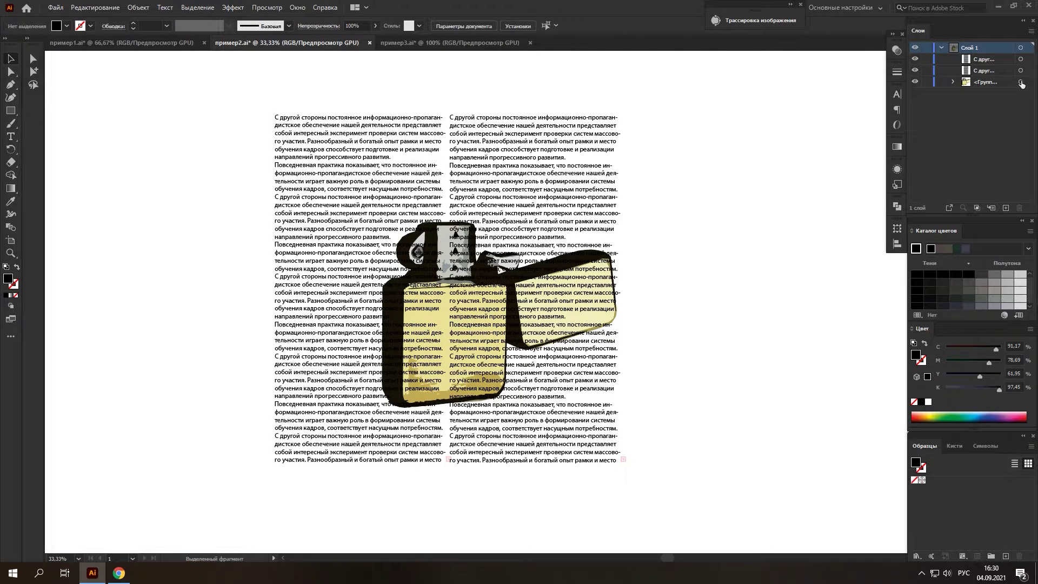
- Nudge the lighter artwork group a little to the left
click(1021, 82)
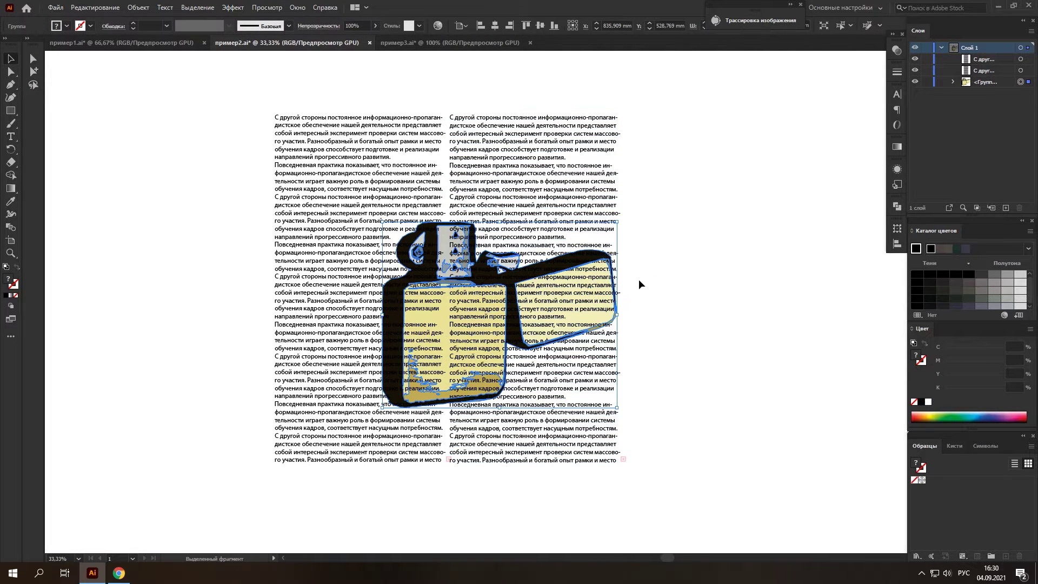
key(Left)
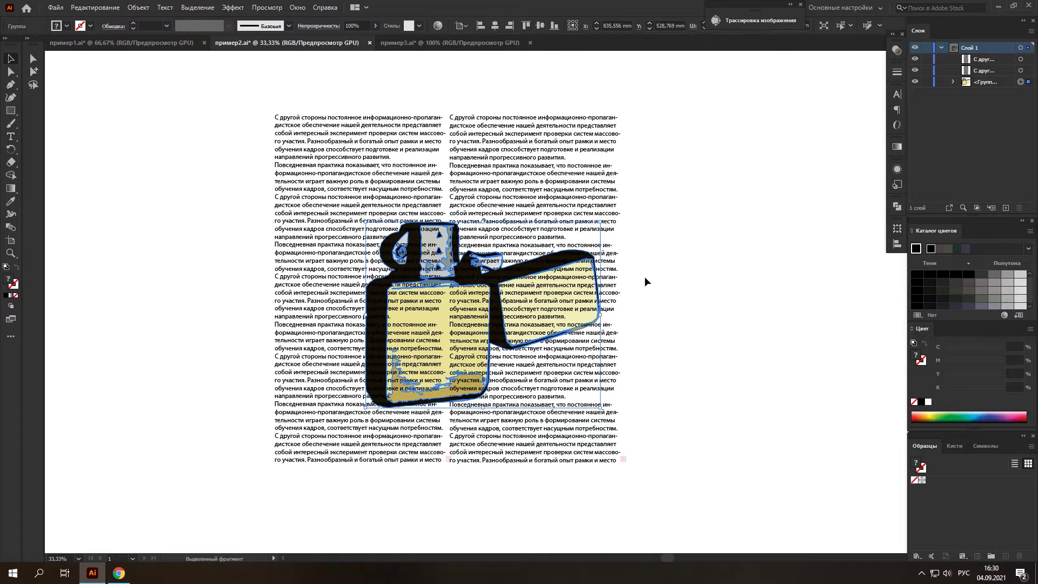
key(shift+Left)
key(shift+Left)
key(shift+Left)
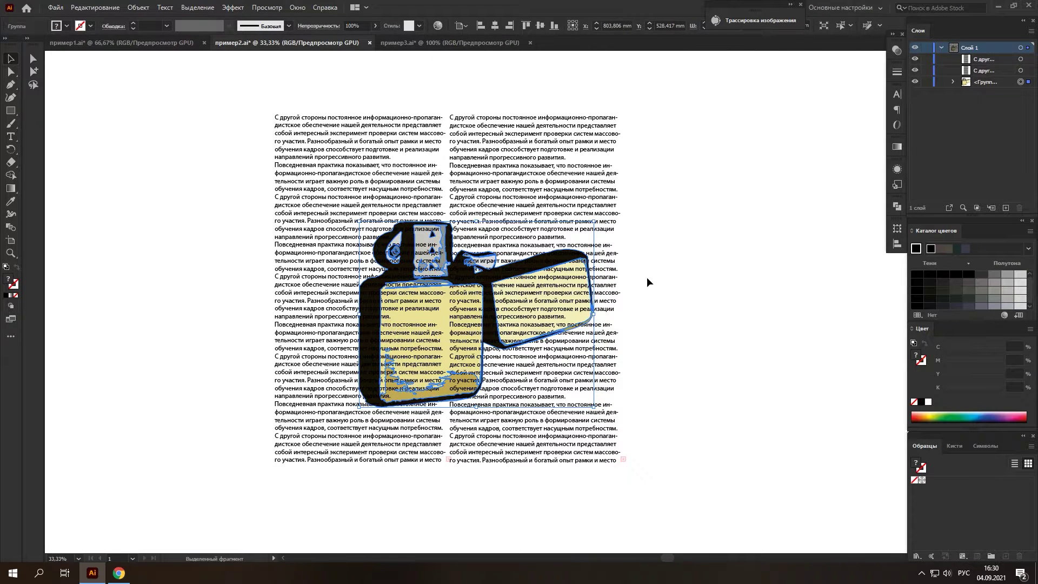
click(646, 277)
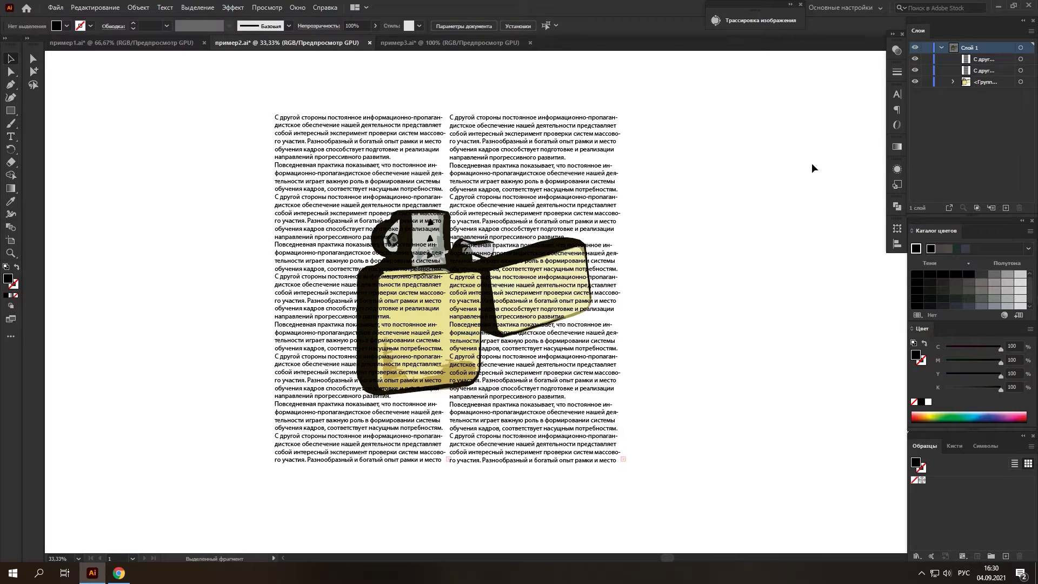
- Paste a copy of the lighter in place and unite it into one solid silhouette
click(1021, 81)
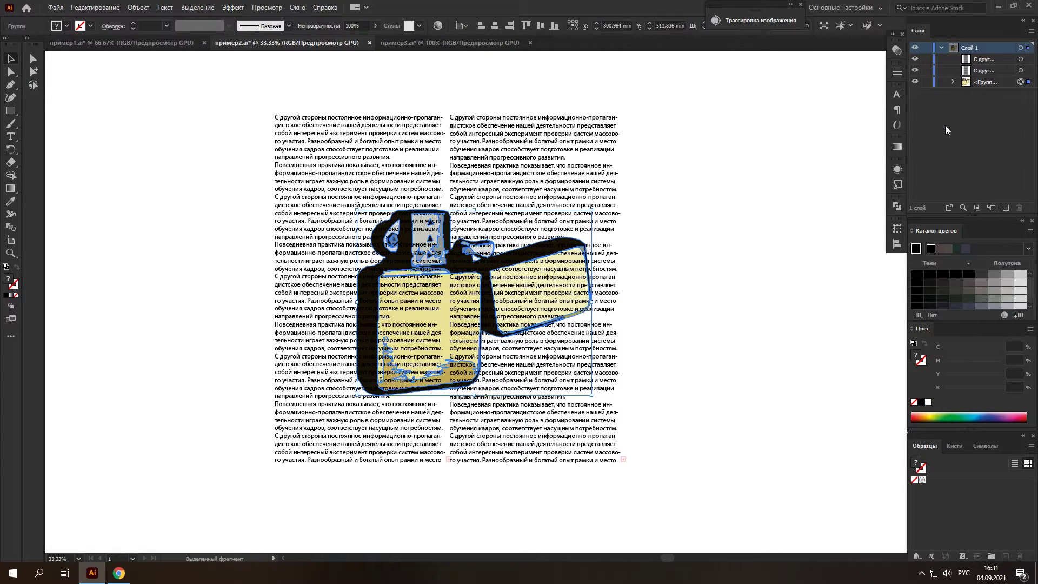
key(ctrl+c)
key(ctrl+f)
click(895, 208)
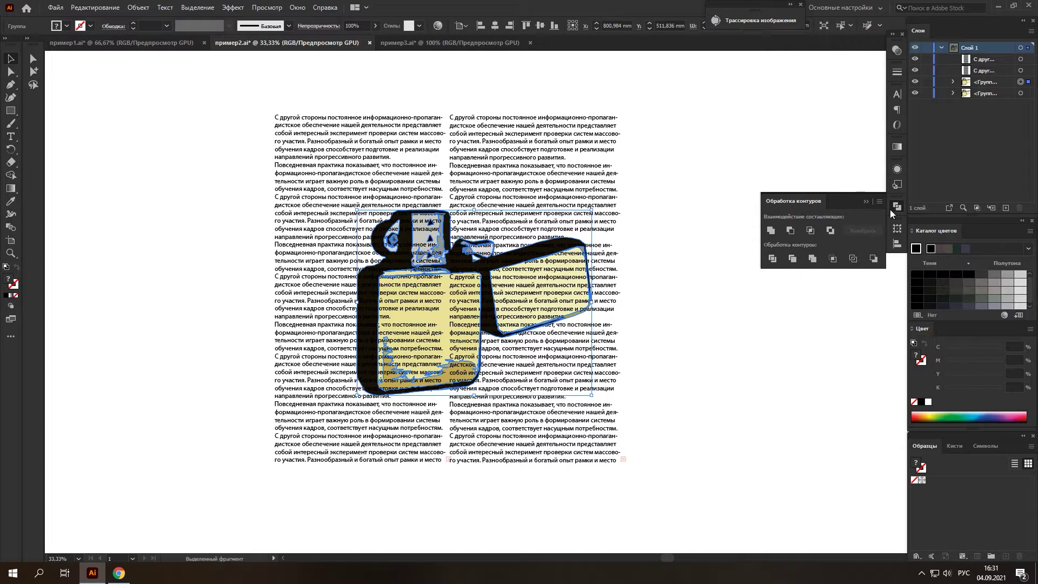
click(770, 231)
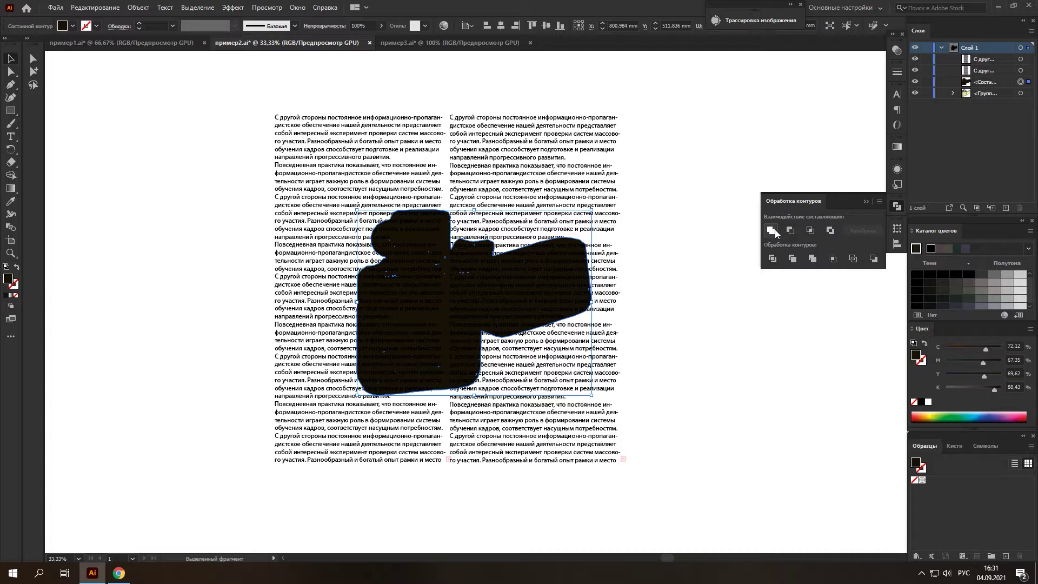
click(868, 203)
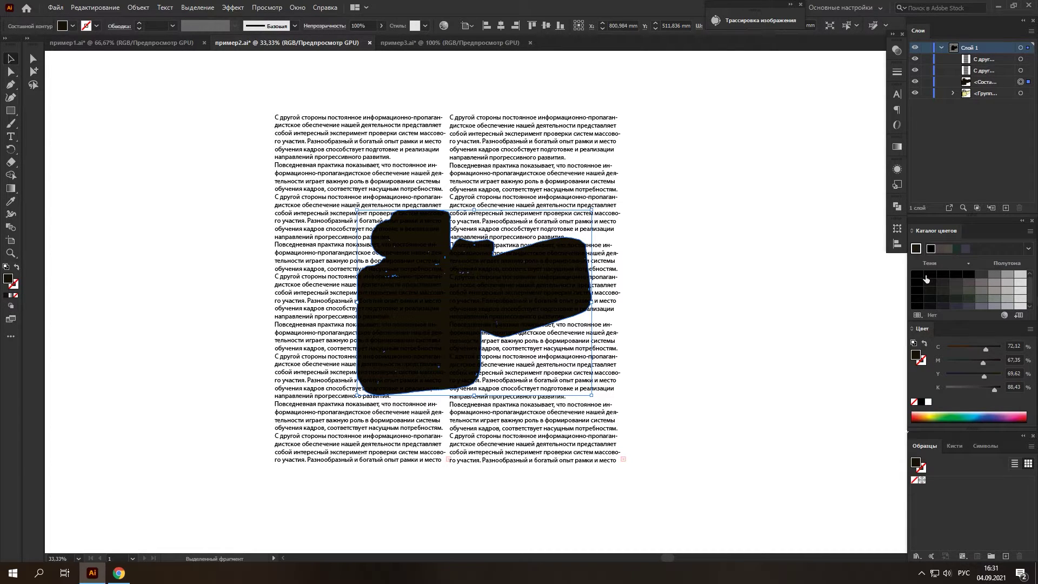
- Swap the lighter silhouette's fill and stroke so its black fill becomes none
click(925, 343)
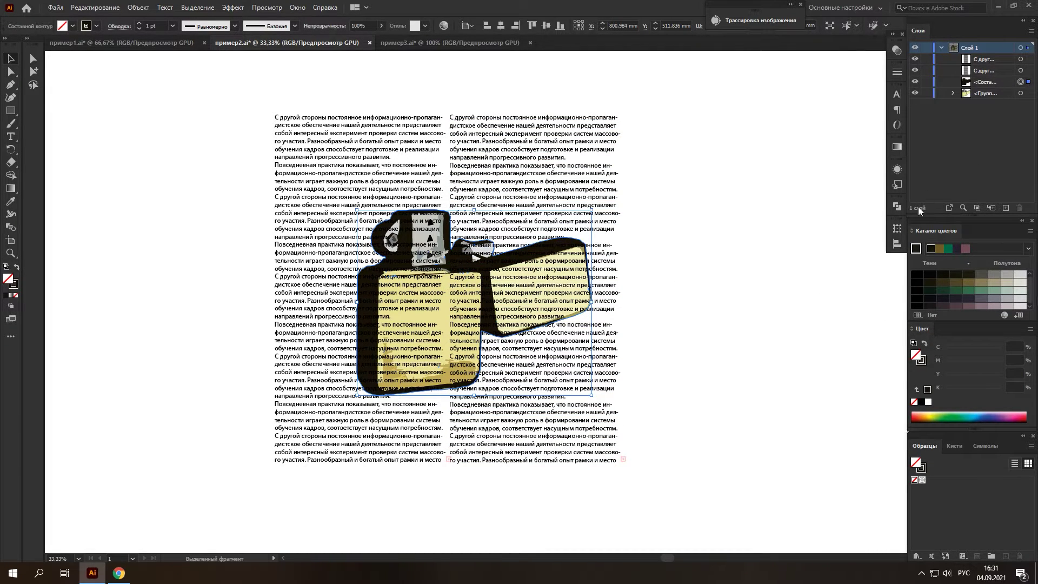
click(925, 362)
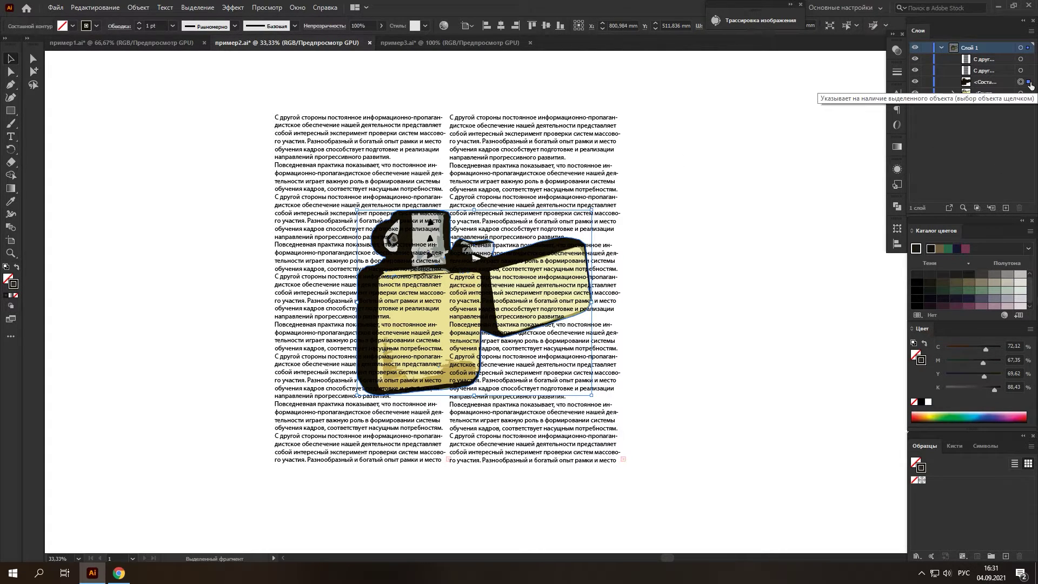
click(960, 145)
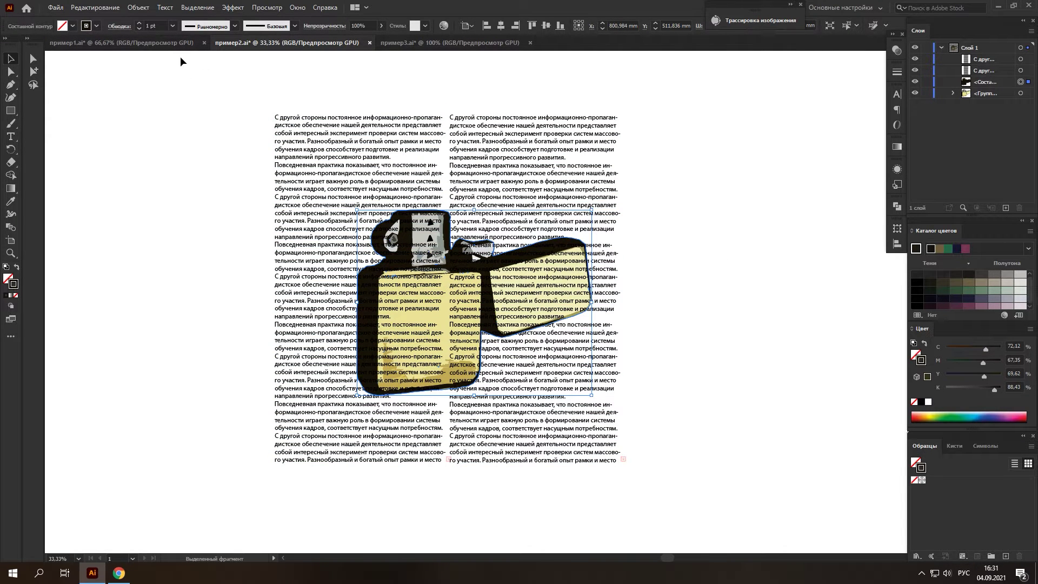
click(141, 8)
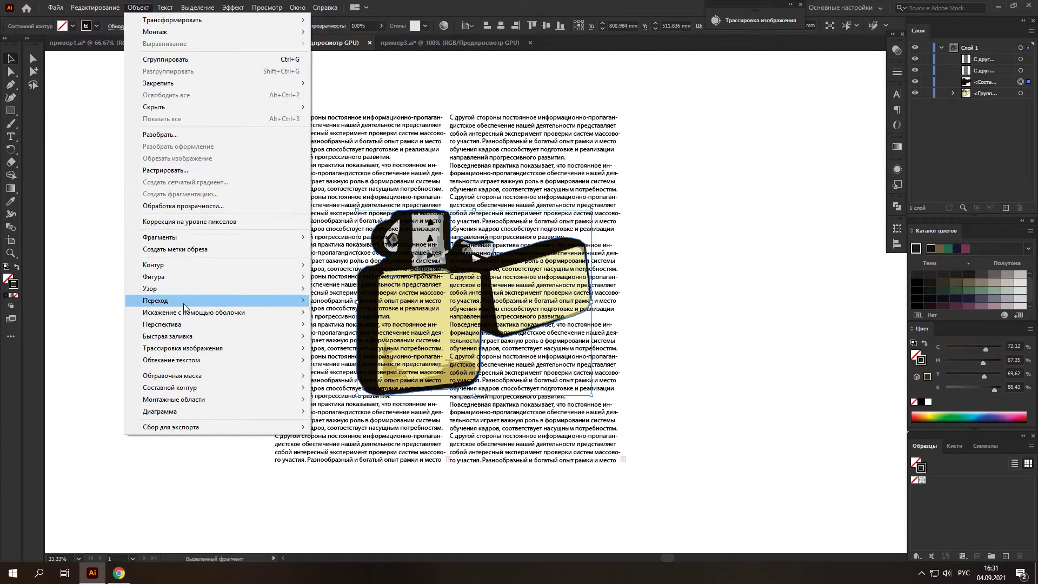
mouse_move(171, 360)
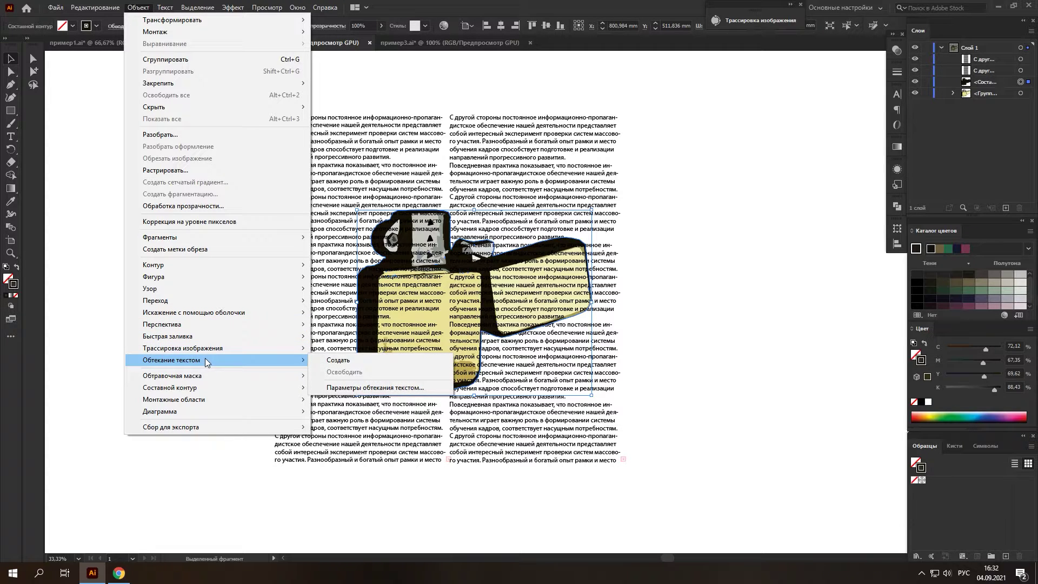
- Apply Text Wrap > Make to the lighter compound path and zoom to inspect the boundary
click(346, 360)
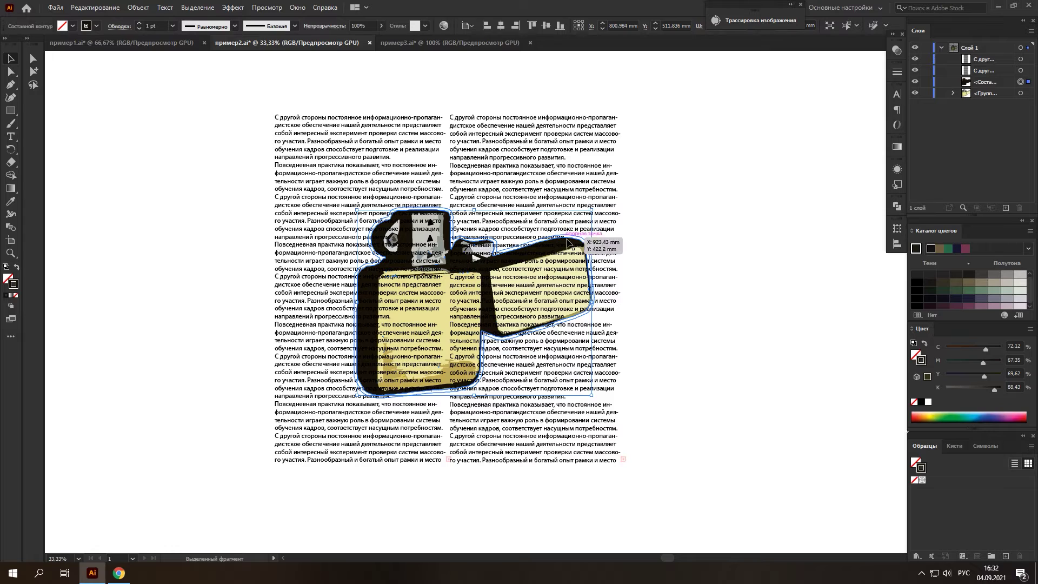
scroll(596, 263, up, 3)
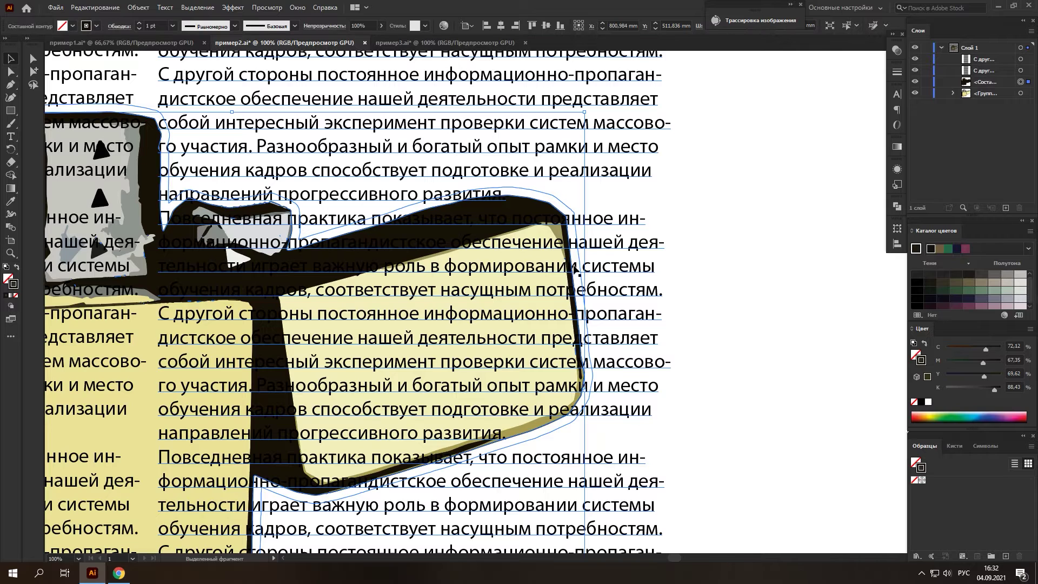
scroll(611, 265, down, 1)
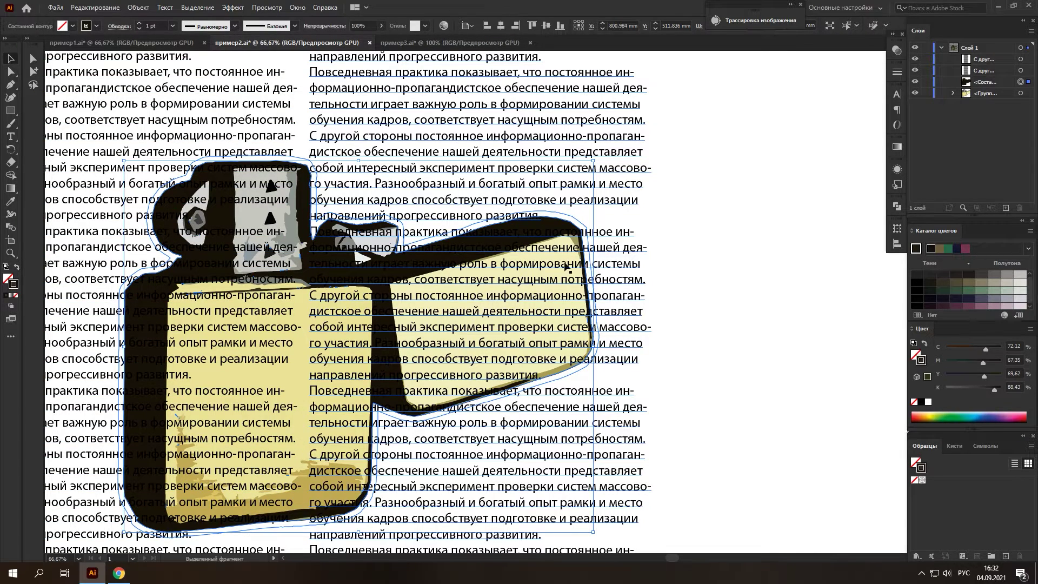
scroll(541, 254, down, 2)
scroll(540, 252, down, 2)
scroll(552, 259, up, 2)
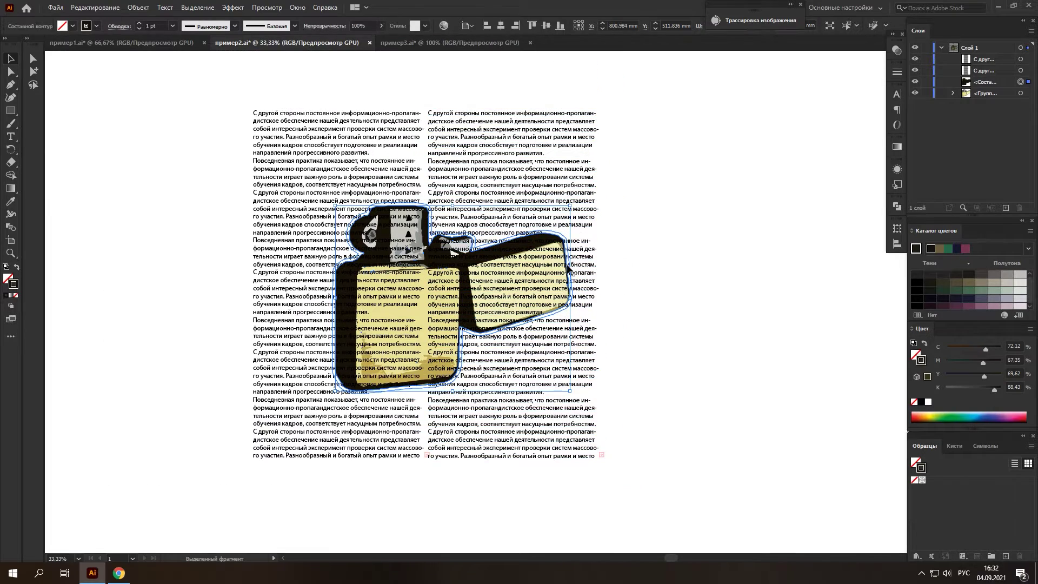
key(v)
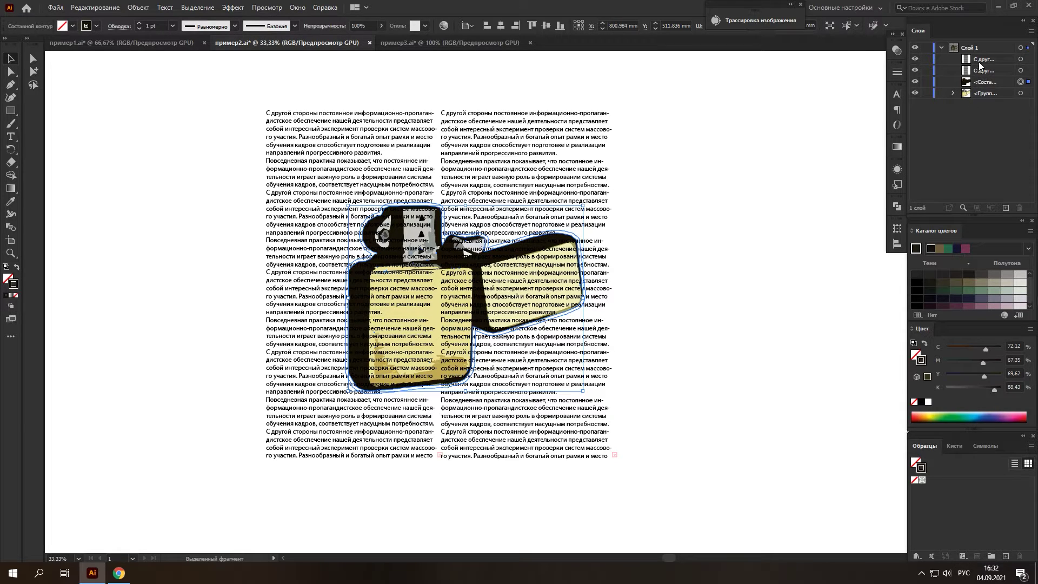
- Move the <Compound Path> silhouette above the text frames in the Layers panel
click(982, 82)
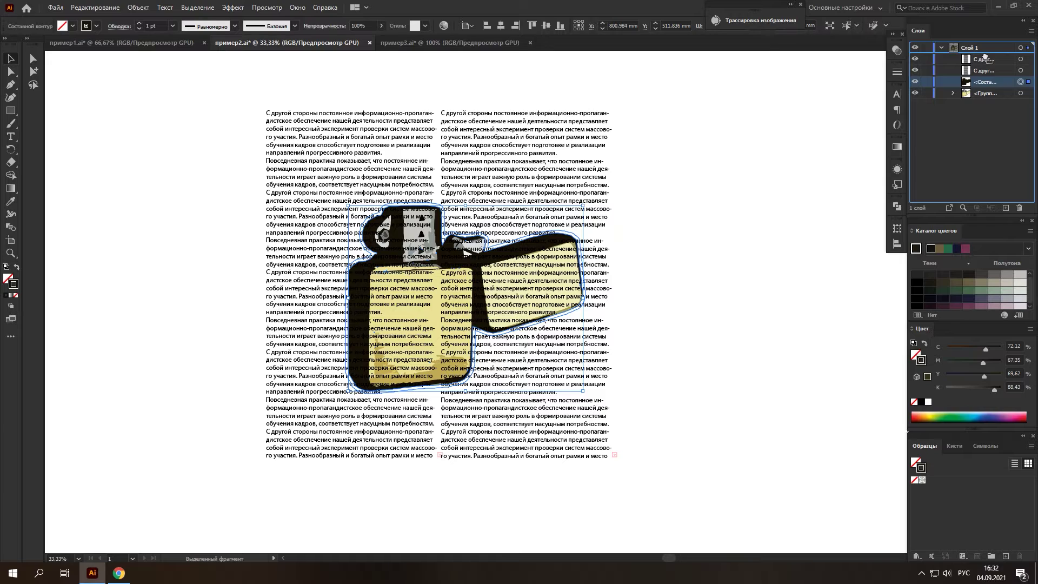
drag(983, 62, 983, 59)
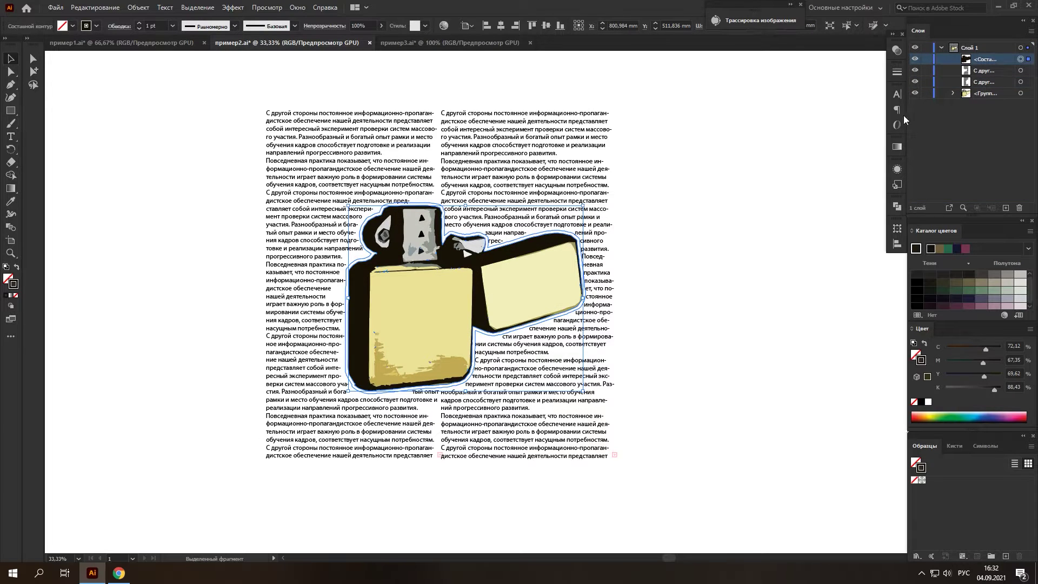
click(705, 226)
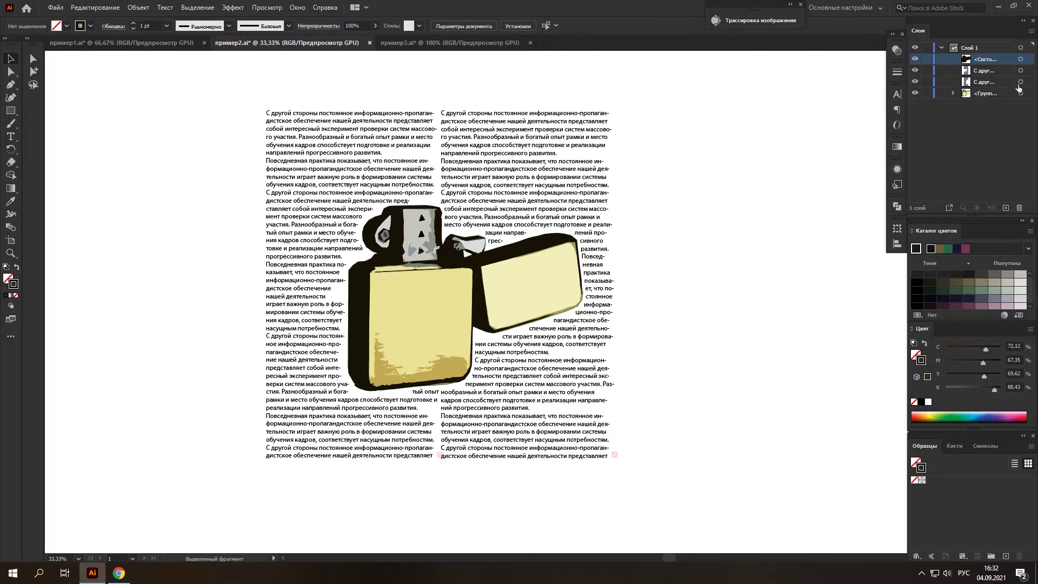
click(1021, 59)
- Set the lighter's Text Wrap Options offset to 11 pt with Preview on
click(139, 7)
mouse_move(171, 359)
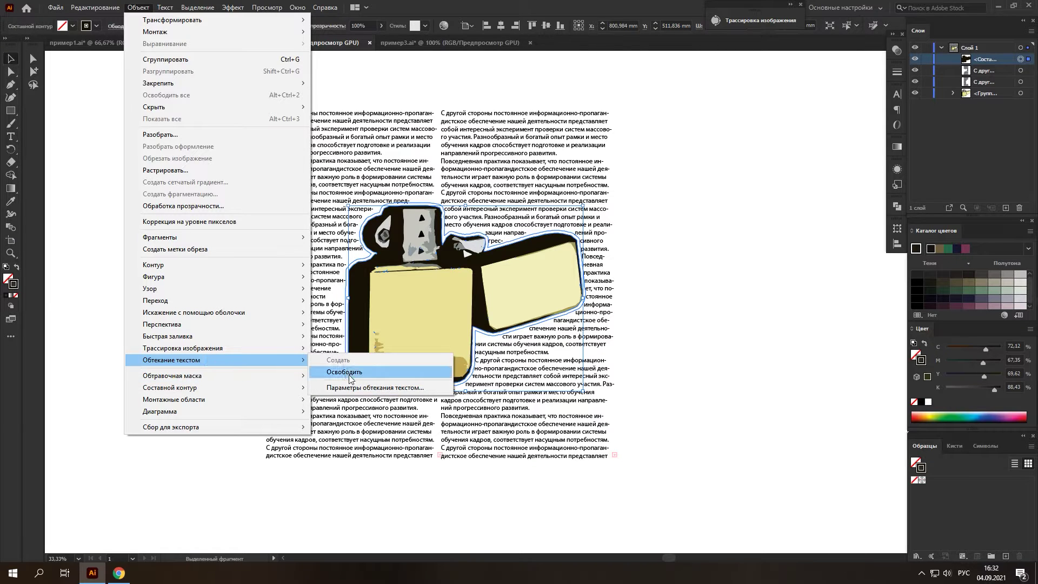
click(374, 387)
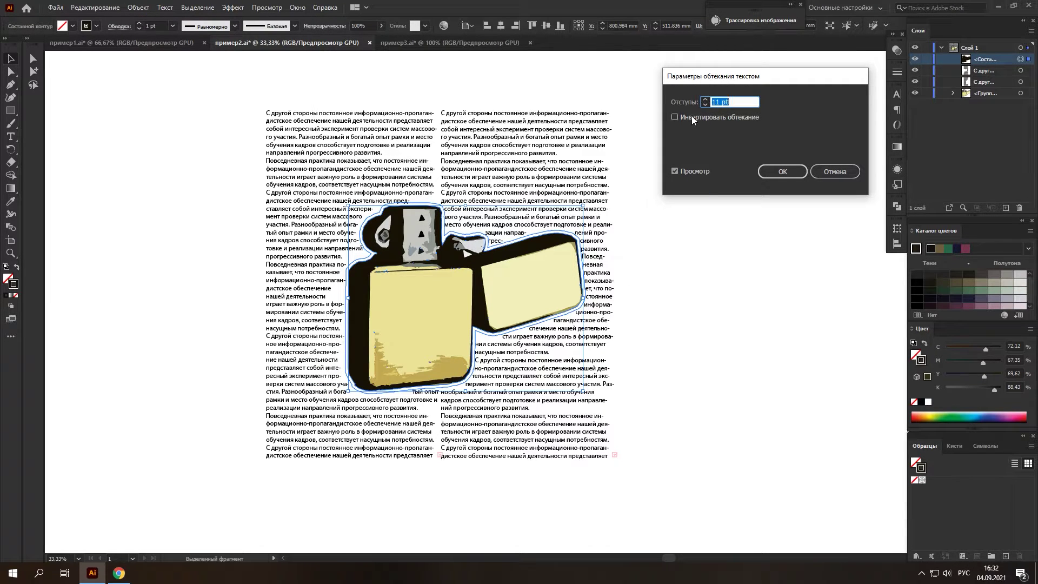
click(706, 100)
click(705, 100)
click(706, 100)
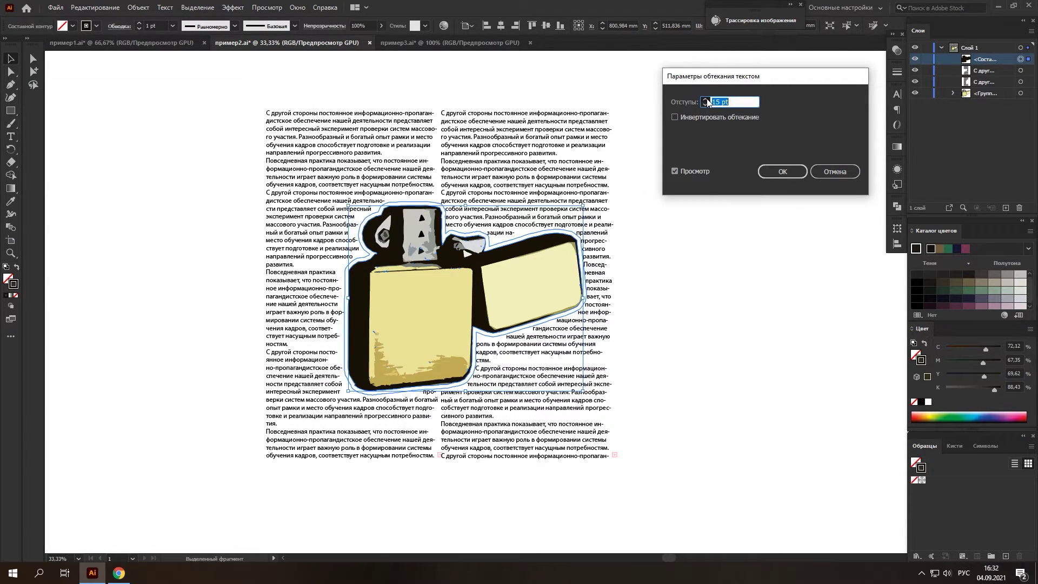
click(706, 100)
click(705, 100)
click(705, 100)
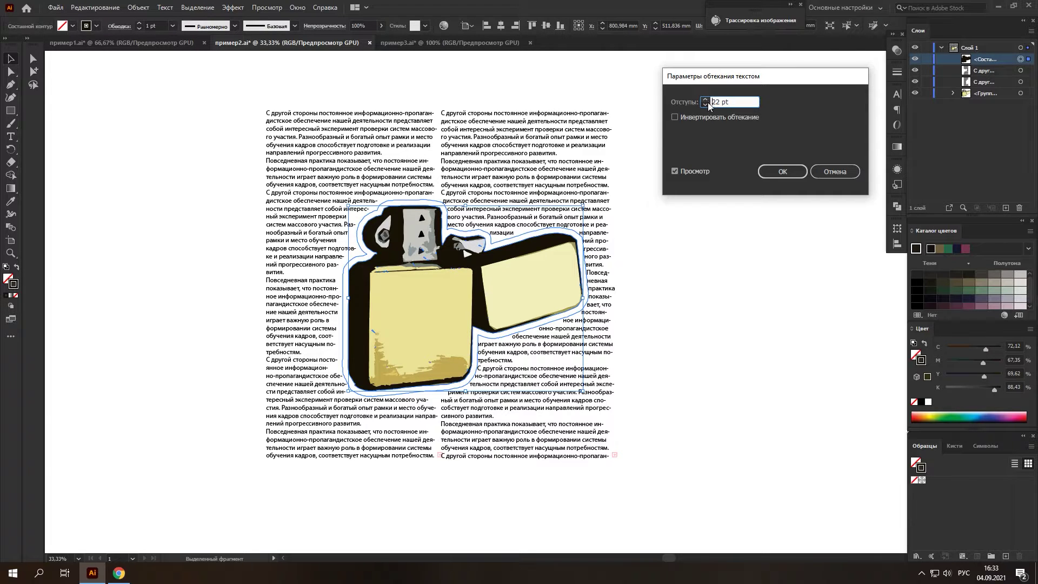
click(706, 105)
click(706, 105)
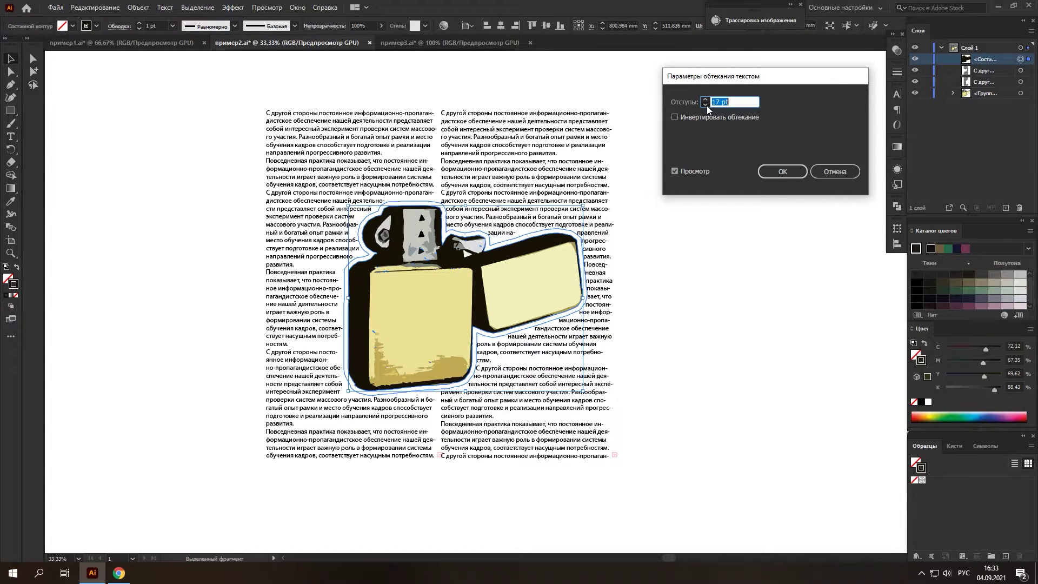
click(706, 105)
click(706, 106)
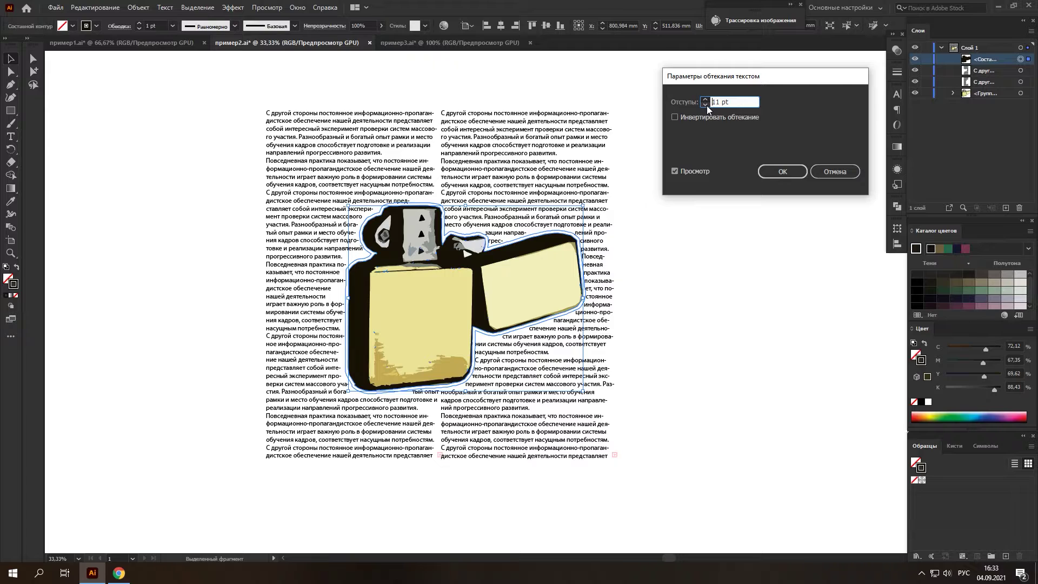
click(787, 174)
click(664, 254)
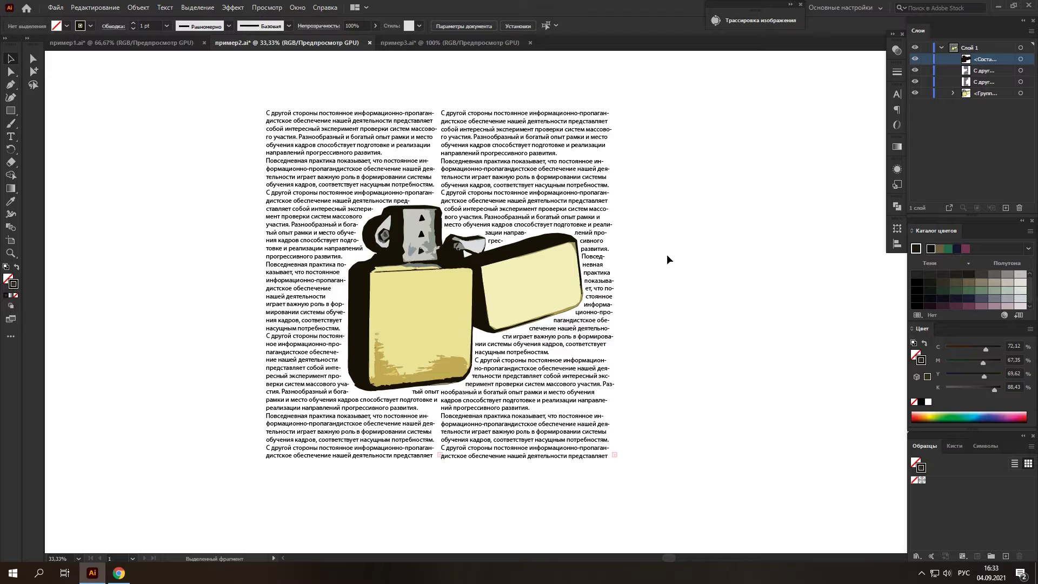
- In пример3.ai, Alt-drag a copy of the Africa shape and place both side by side
click(502, 48)
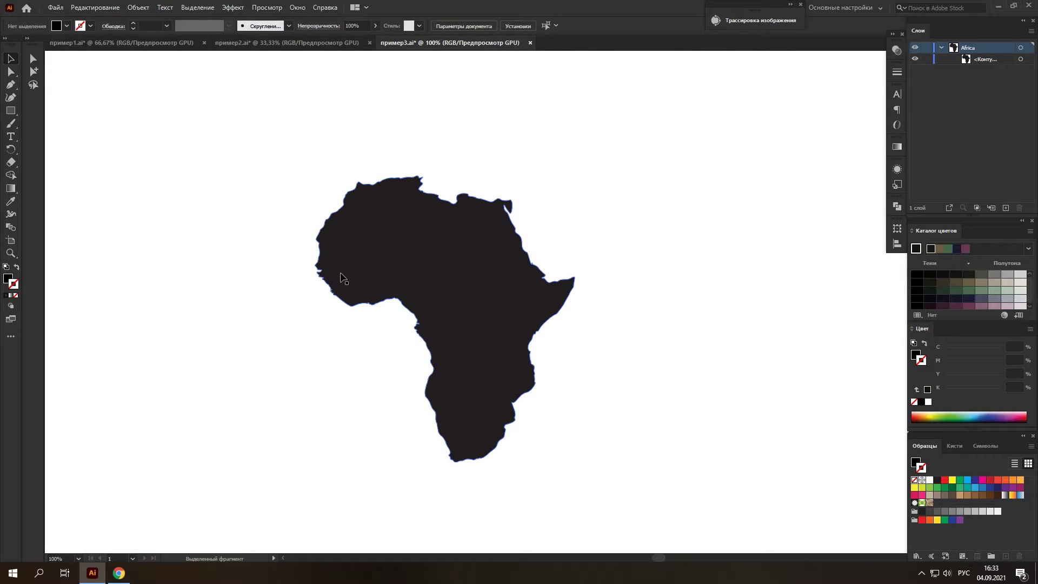
drag(465, 269, 227, 269)
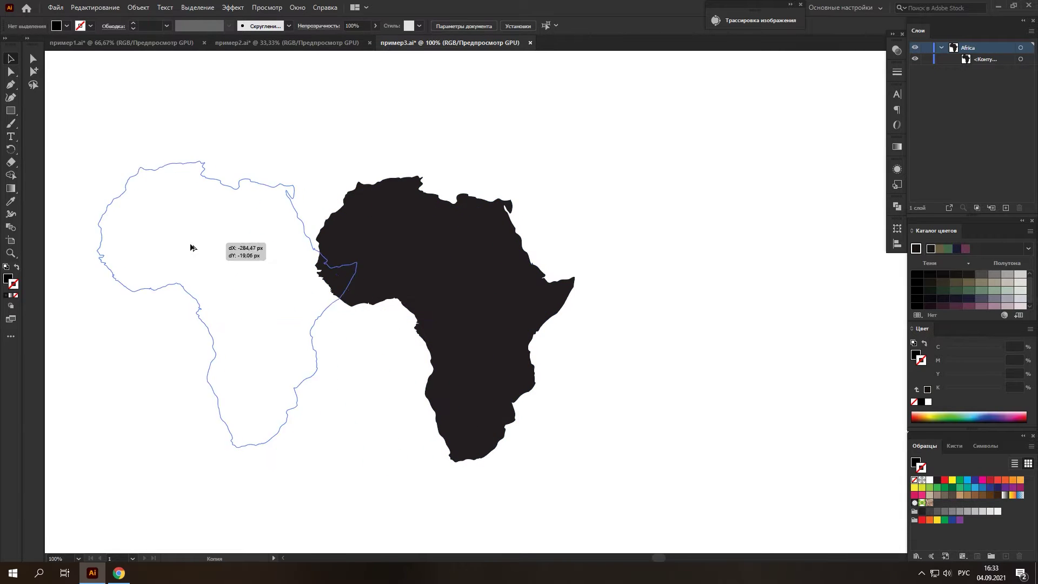
drag(459, 255, 674, 249)
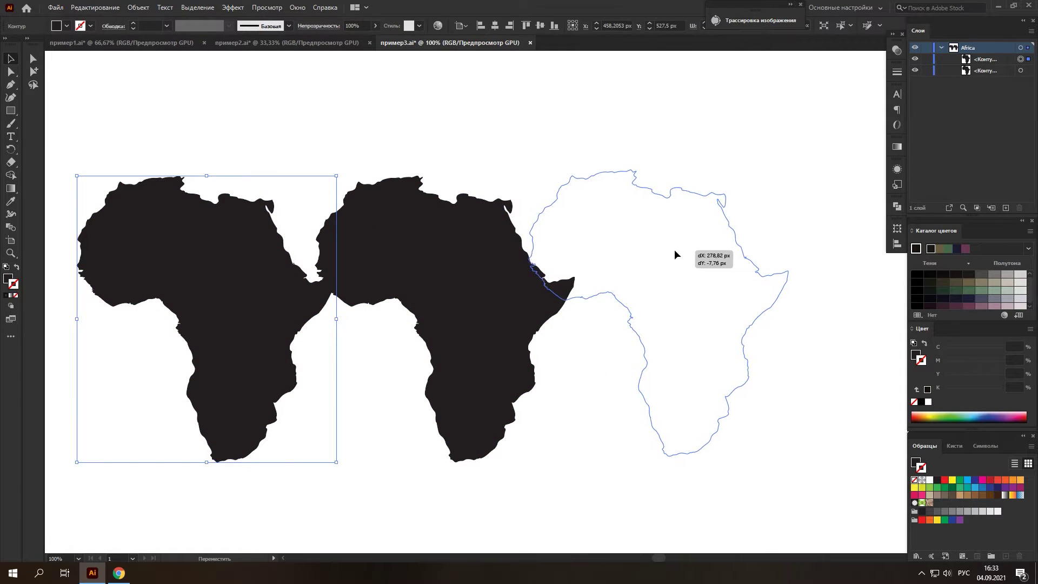
drag(282, 269, 385, 263)
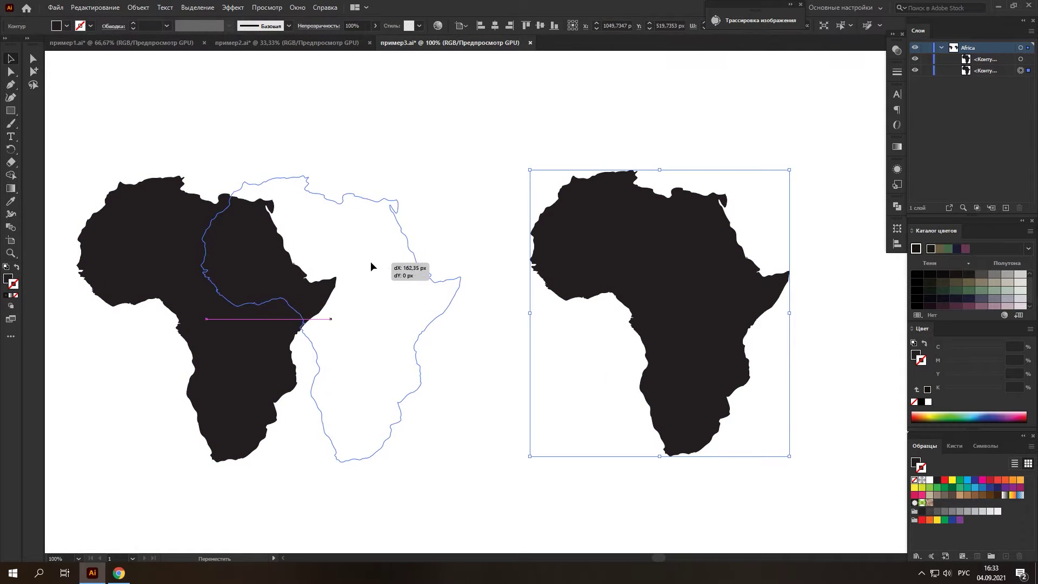
- Turn both Africa shapes into unfilled dark outlines with Swap Fill and Stroke
click(461, 148)
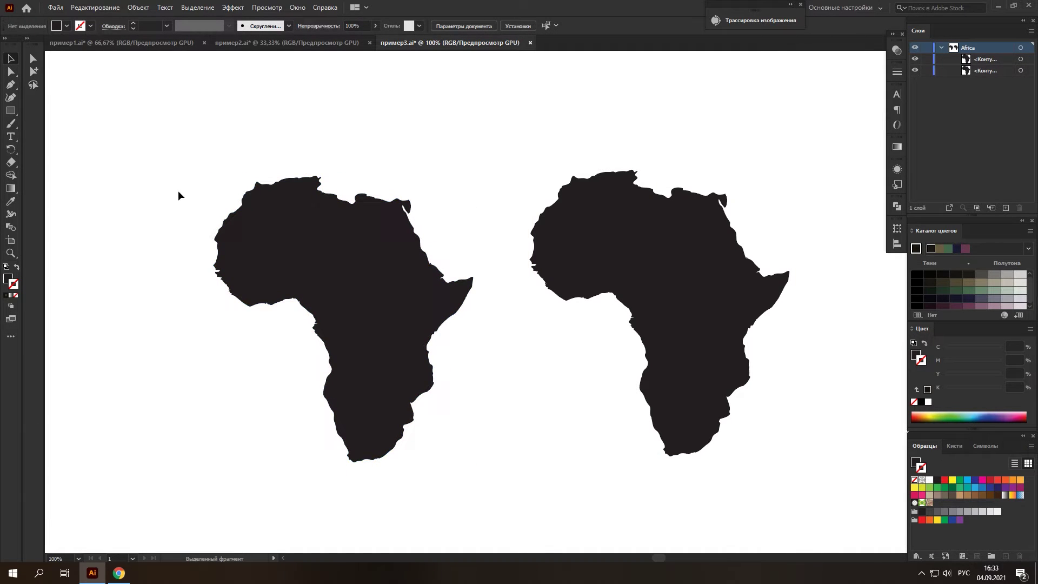
drag(193, 139, 733, 404)
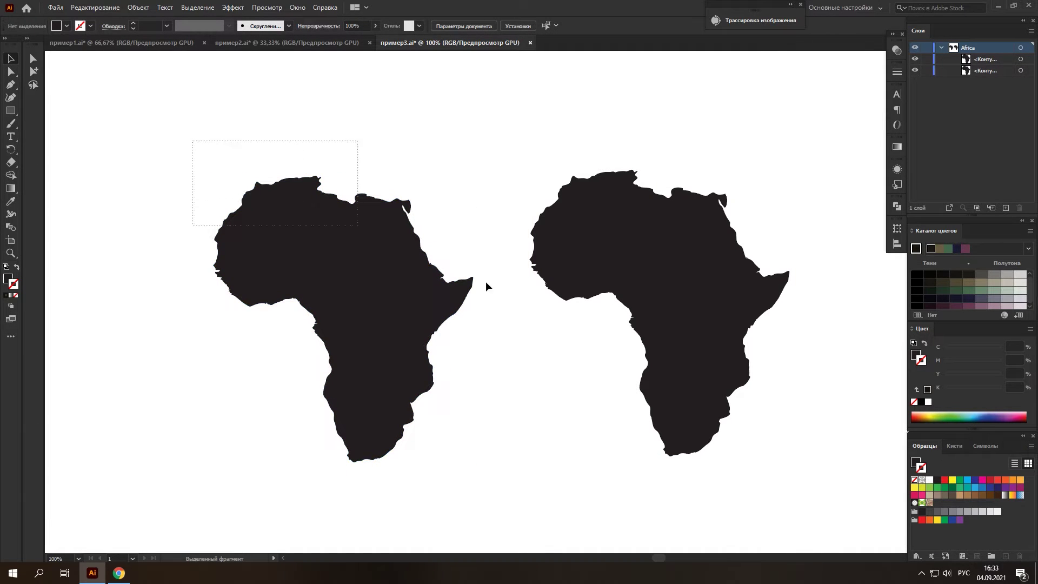
click(925, 344)
click(538, 125)
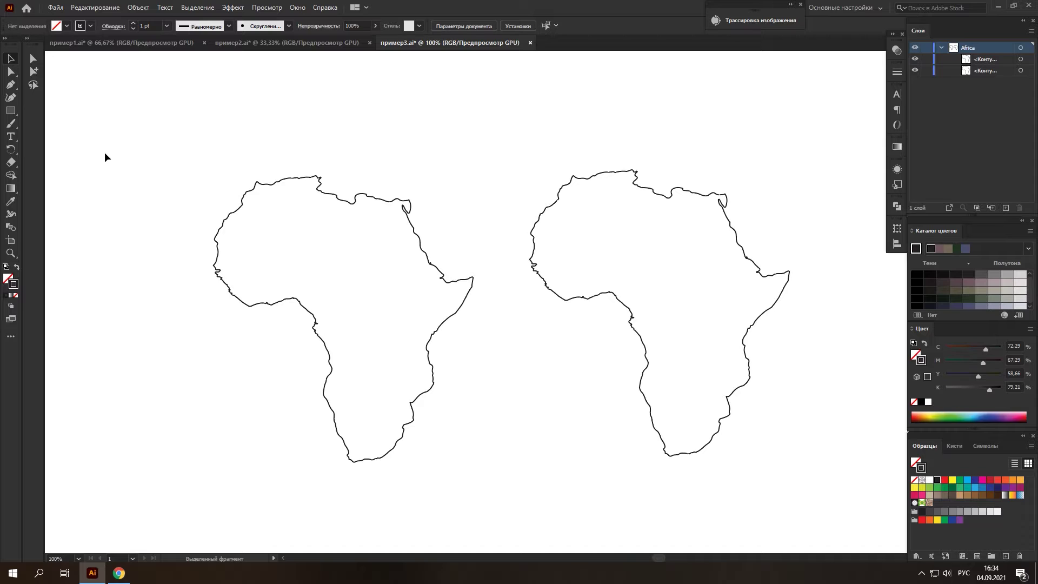
- Make the left Africa path area type and paste the Russian sample text into it
click(12, 138)
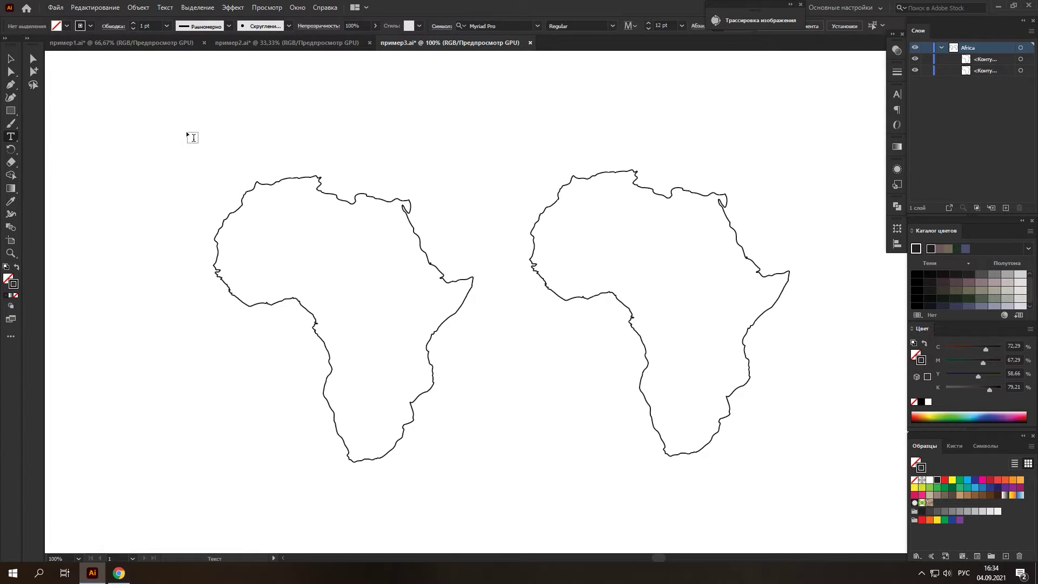
click(292, 177)
key(ctrl+v)
key(ctrl+a)
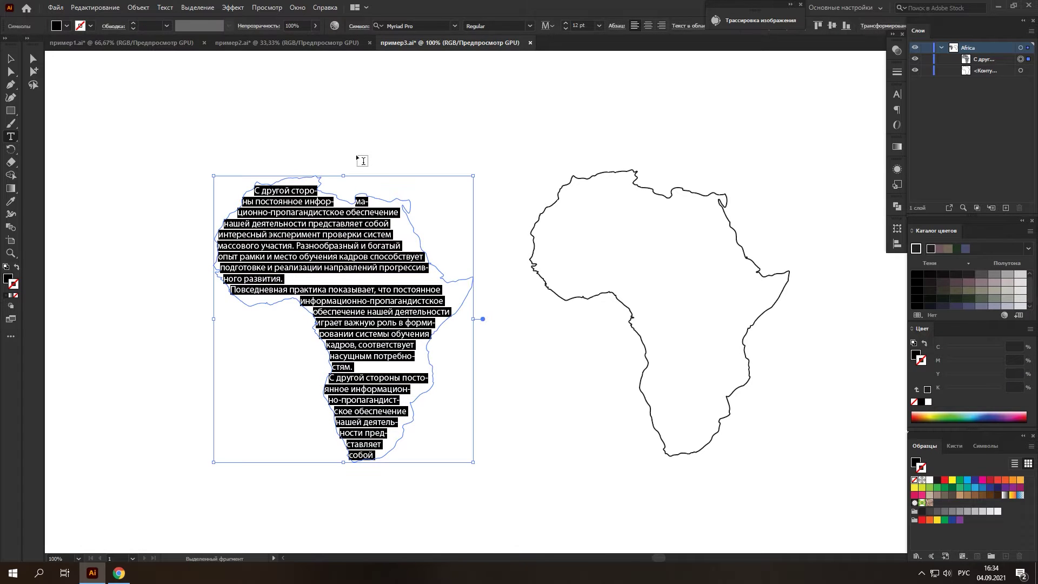
click(10, 58)
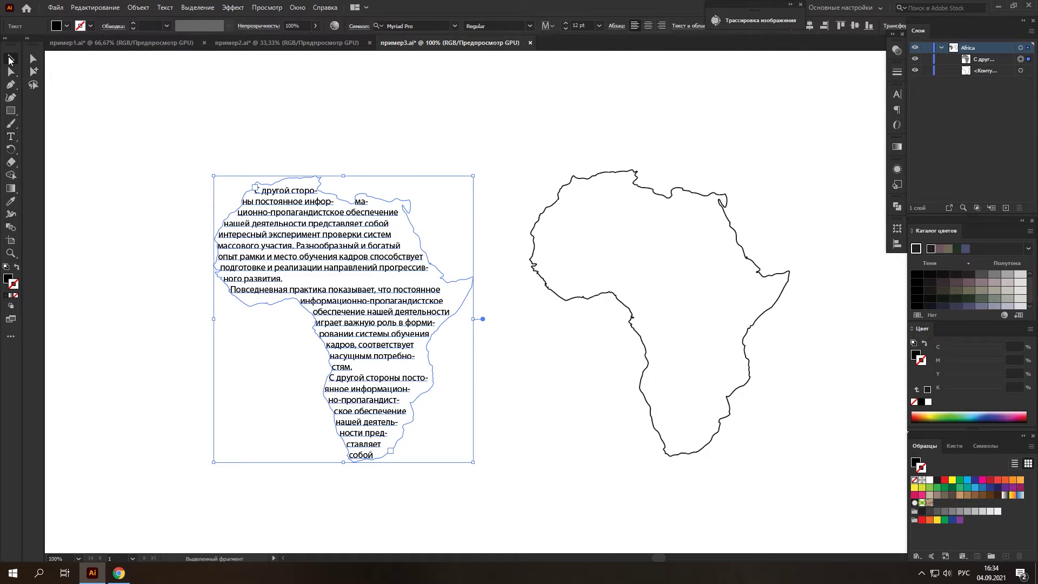
click(318, 110)
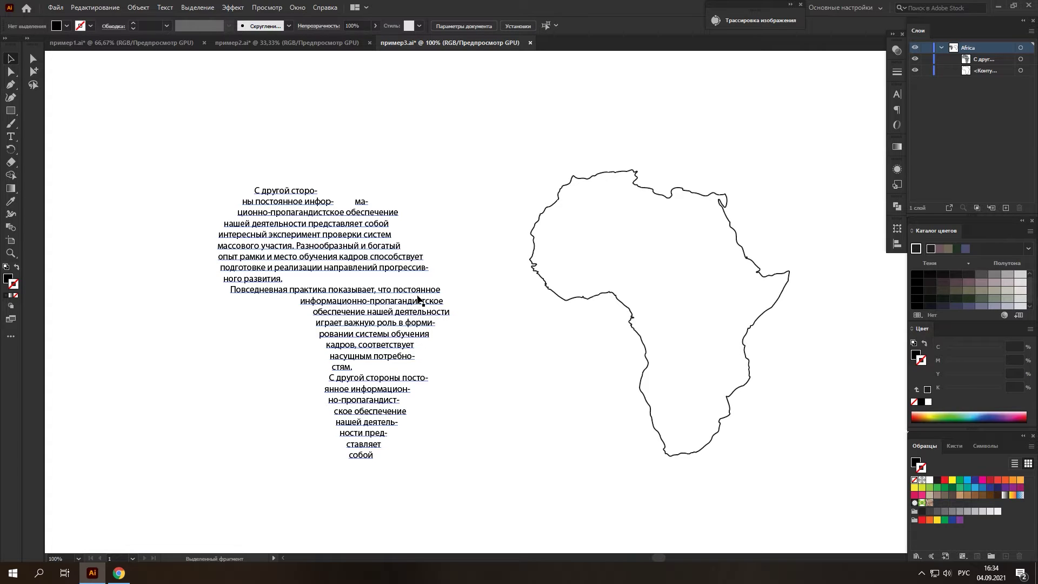
- Check the Africa text's character settings, then scroll right toward the second outline
click(388, 250)
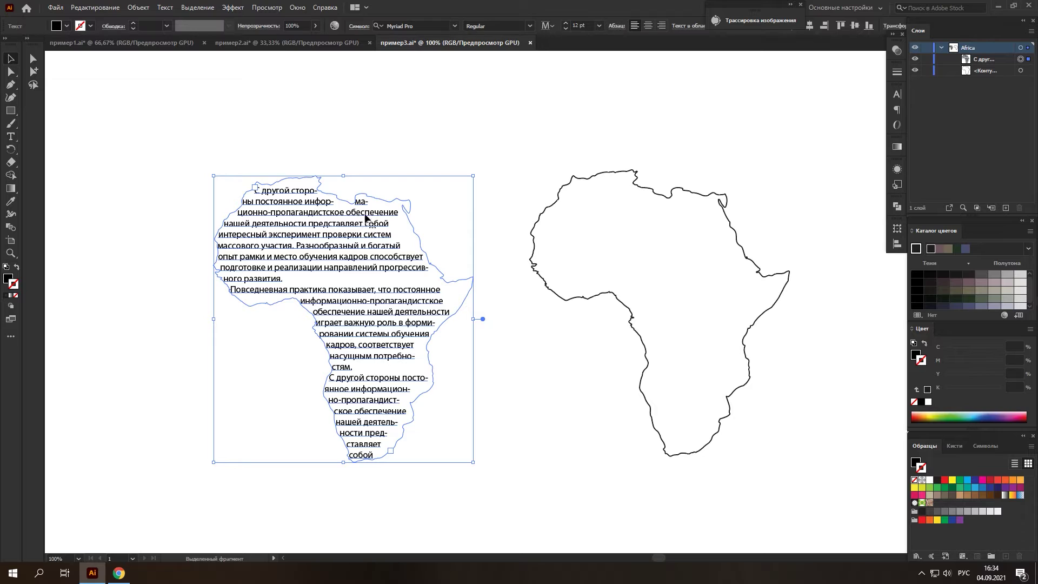
click(894, 96)
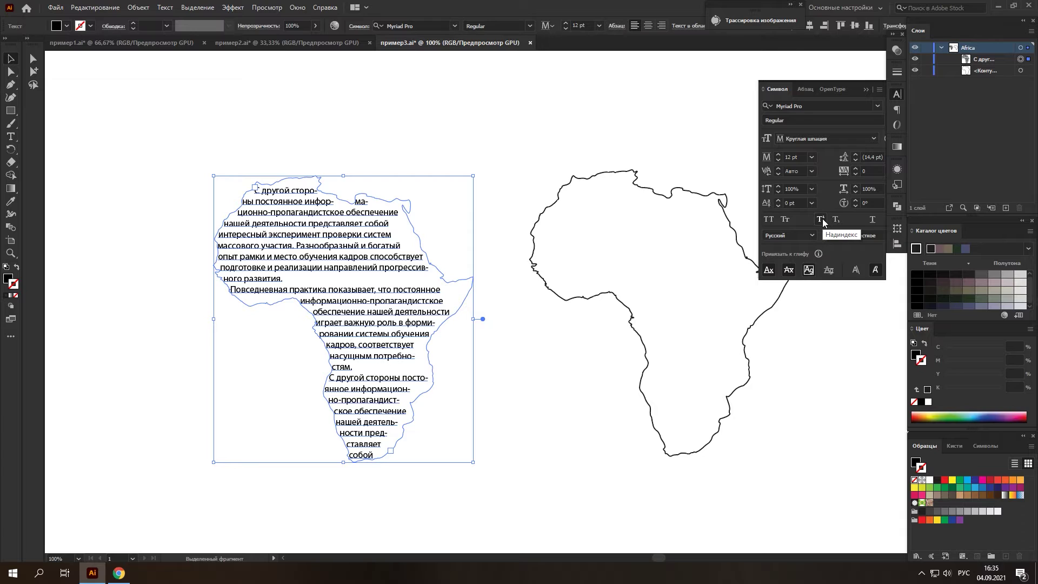
click(868, 89)
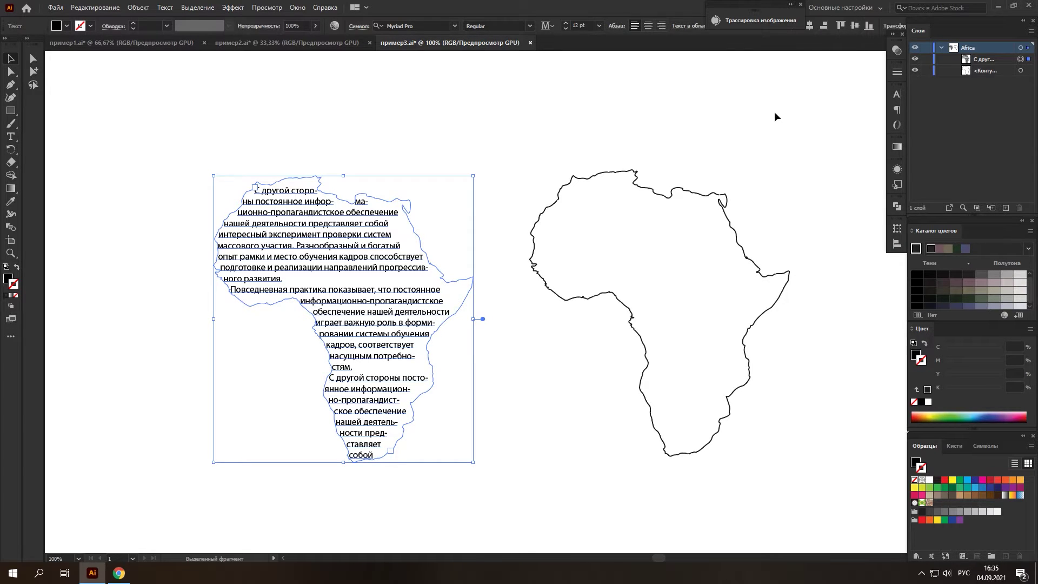
click(645, 126)
scroll(611, 209, right, 3)
scroll(607, 208, right, 1)
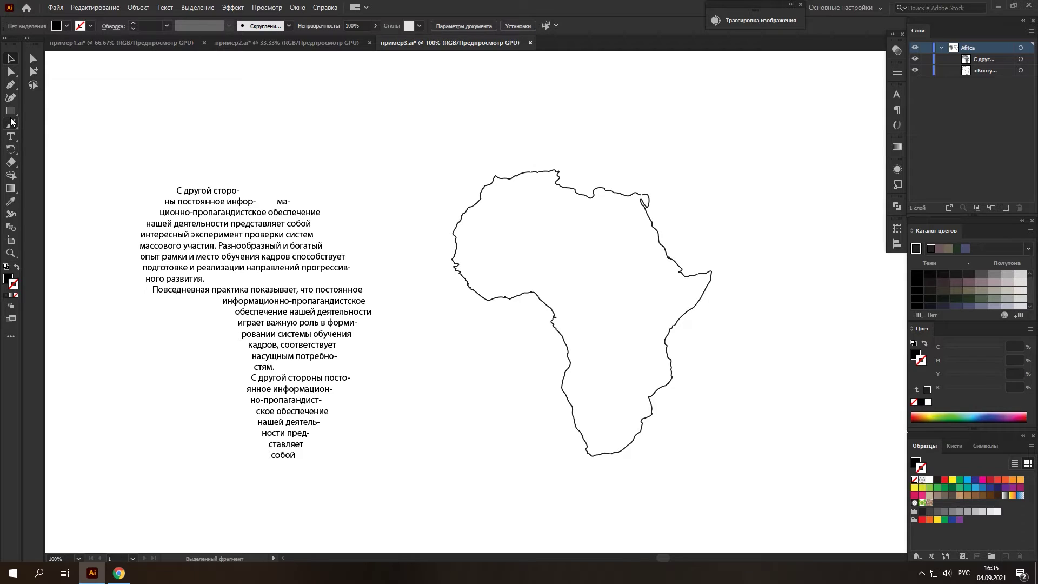
click(11, 137)
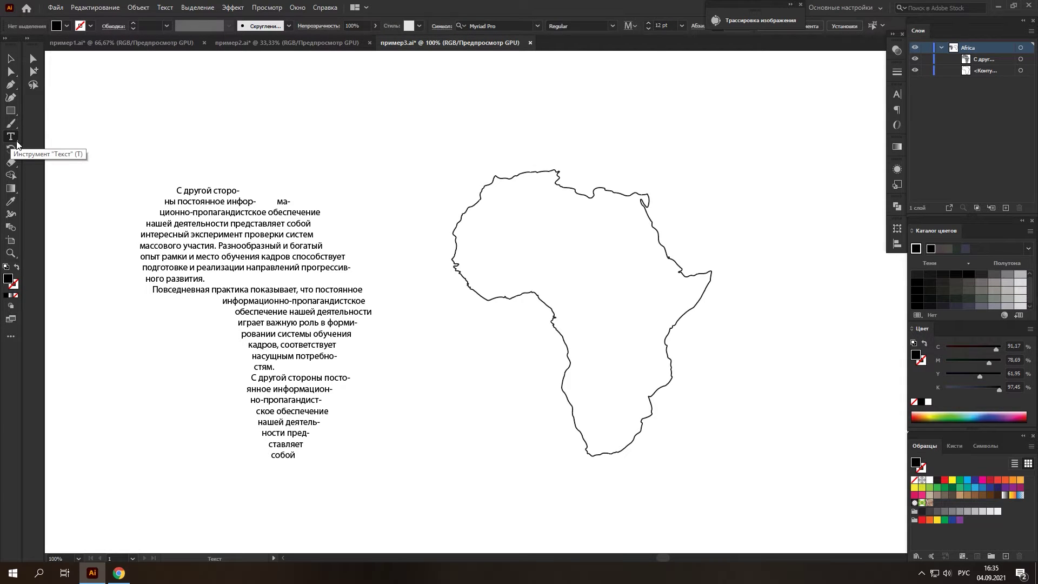
- Drag a rectangular text frame of sample text over the right Africa outline and select the outline
drag(433, 161, 756, 475)
click(11, 60)
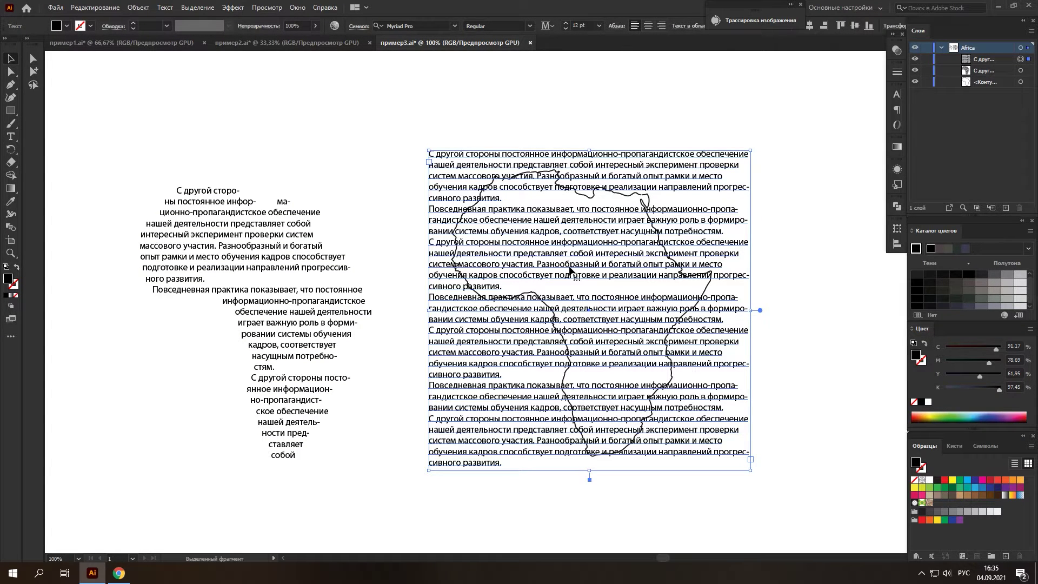
click(1028, 83)
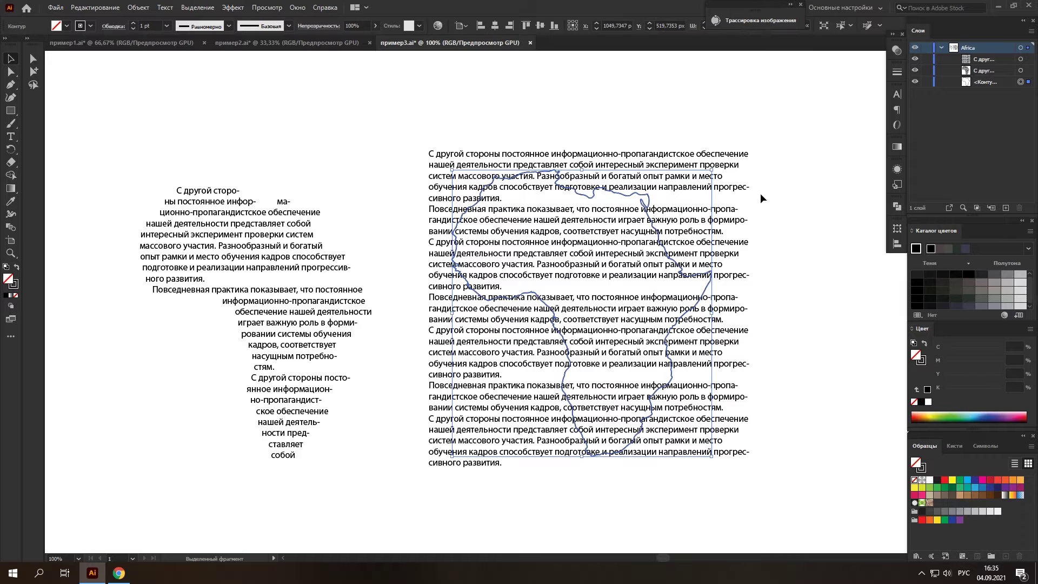
click(138, 9)
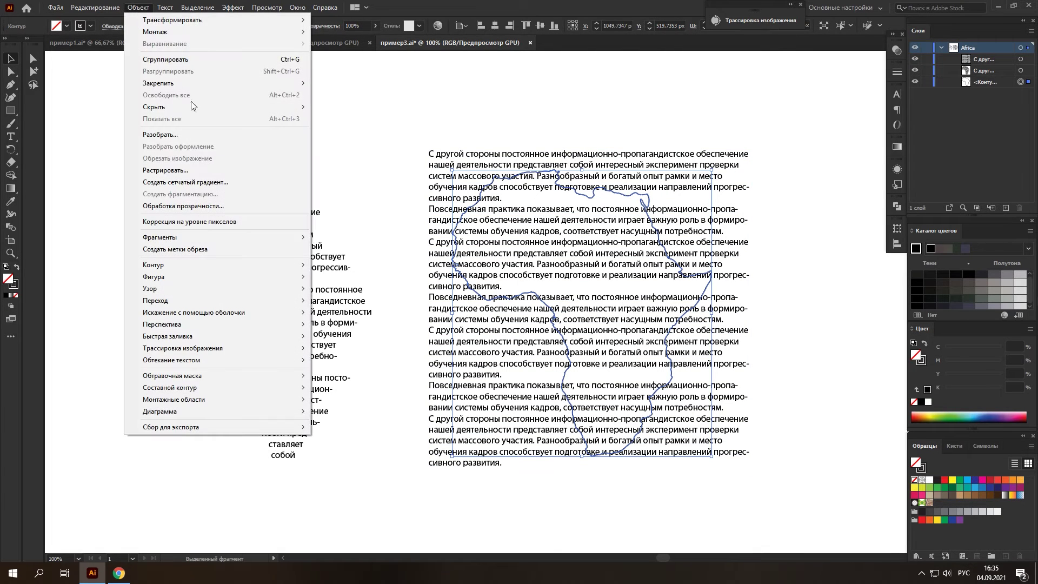
mouse_move(171, 360)
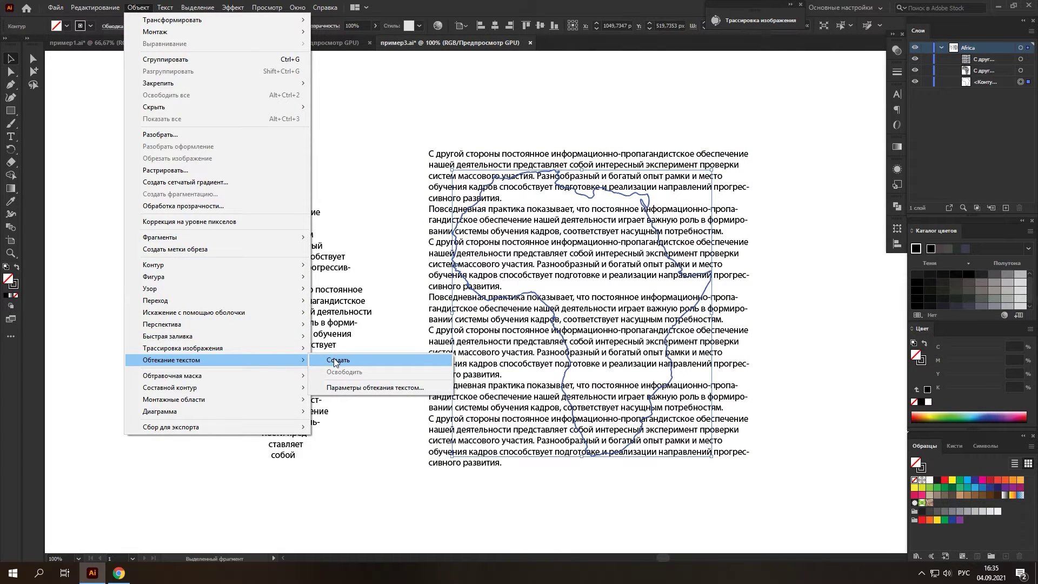
- Make a text wrap from the right Africa outline and move it above the text layer
click(335, 360)
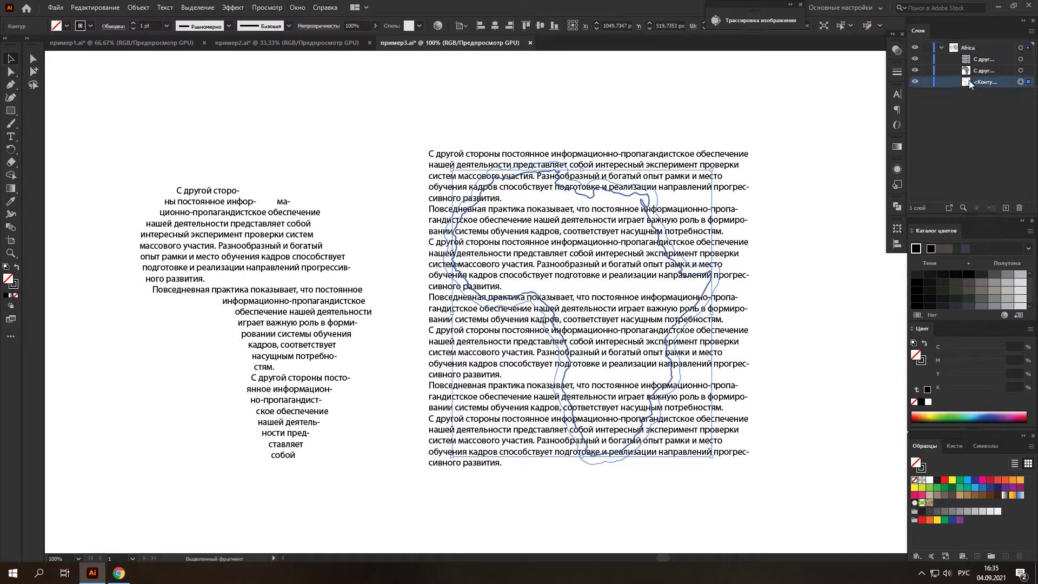
drag(968, 81, 976, 56)
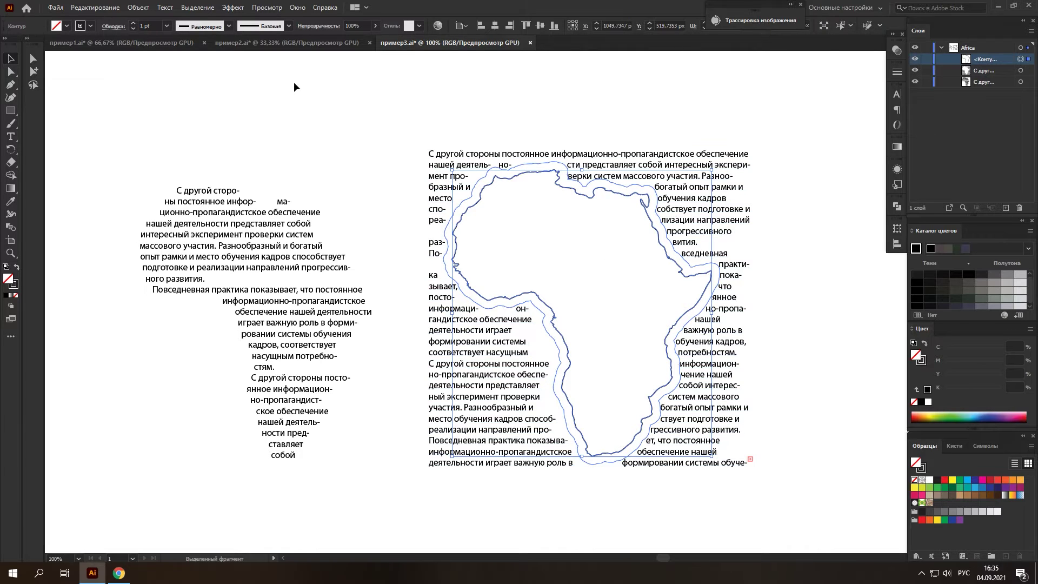
click(147, 8)
mouse_move(172, 359)
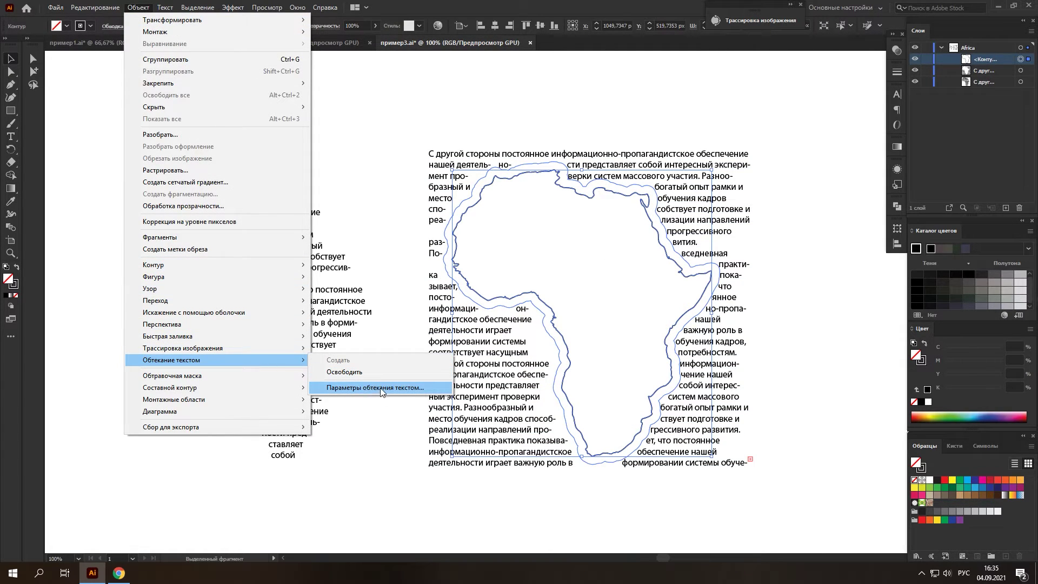
- Enable Invert Wrap in Text Wrap Options, then select the paragraph frame
click(382, 388)
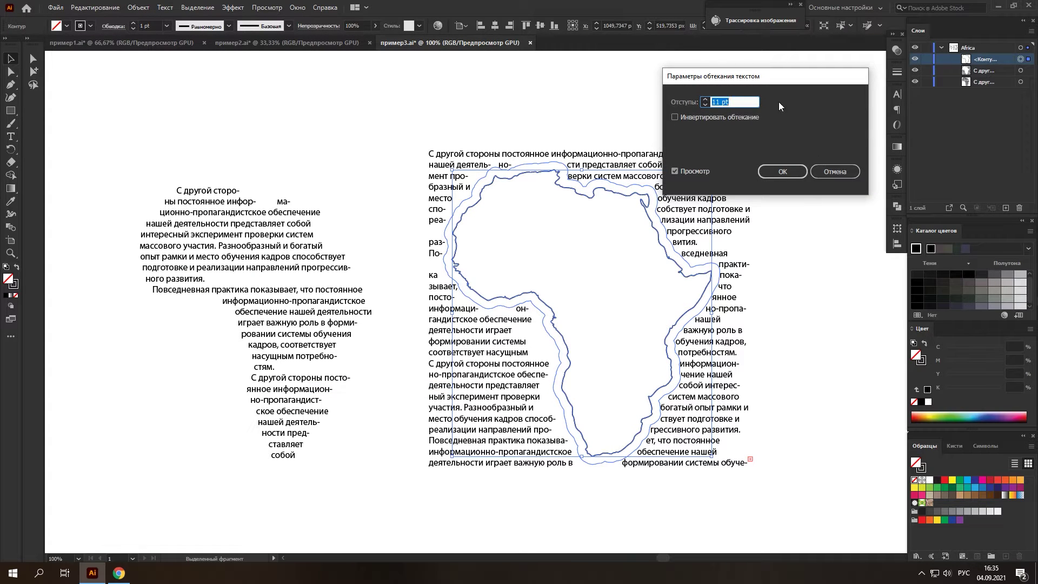
click(674, 117)
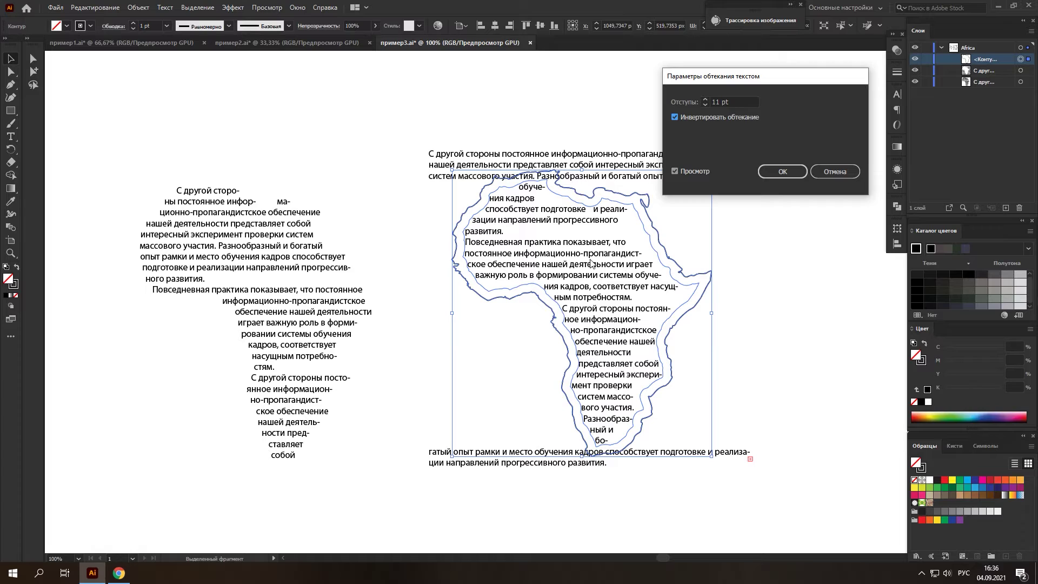
click(781, 173)
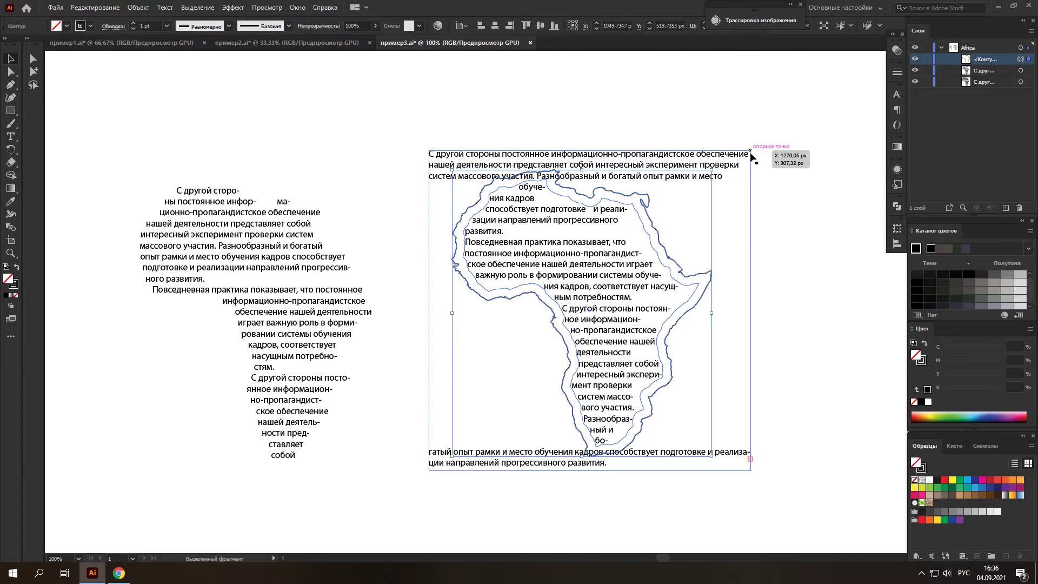
click(722, 180)
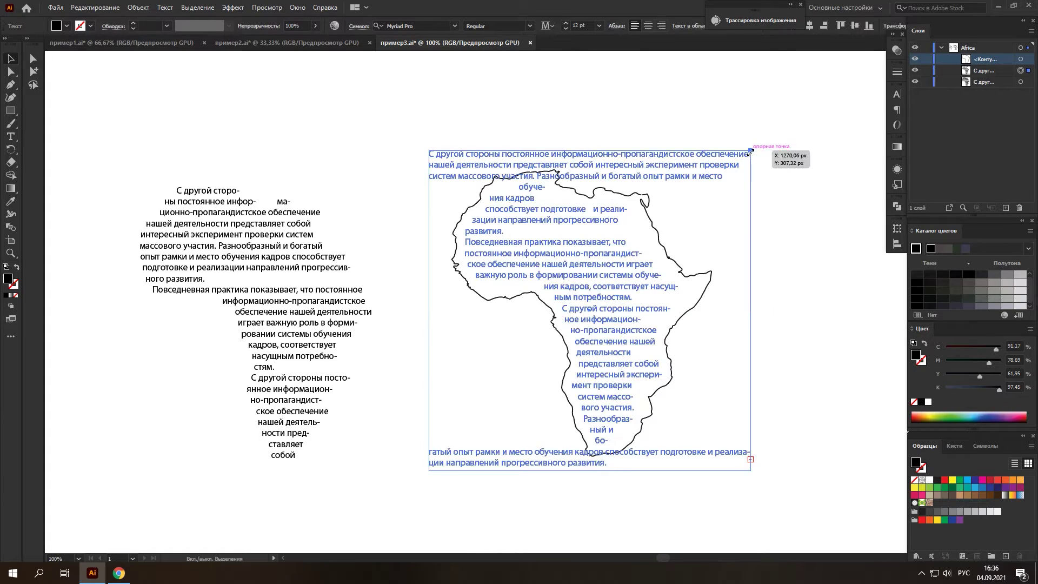
- Drag the text frame's corner handle in to fit Africa, then select the outline
mouse_move(751, 150)
mouse_down()
mouse_move(716, 187)
mouse_move(729, 180)
mouse_up()
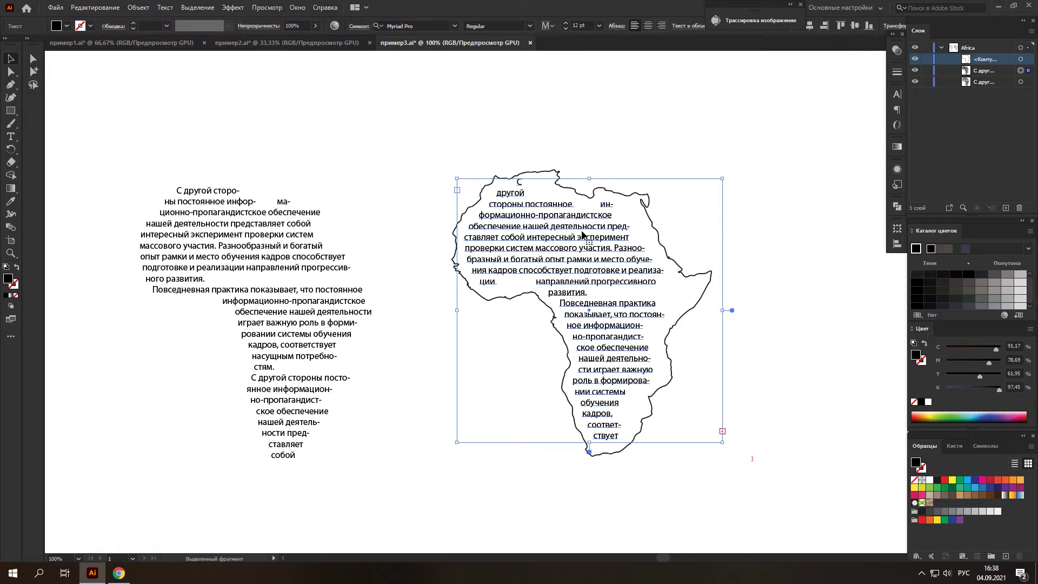
click(543, 174)
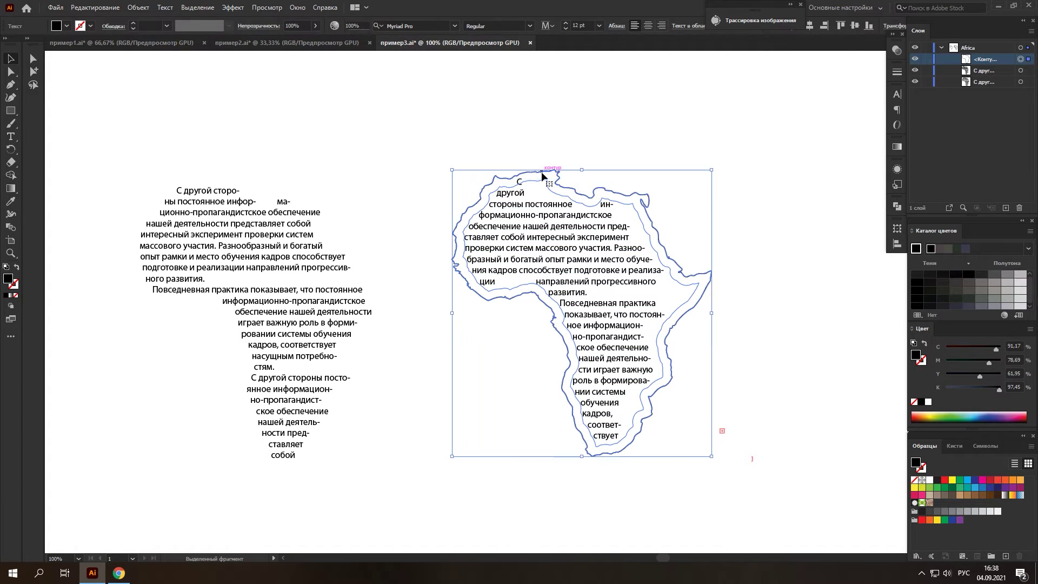
click(138, 8)
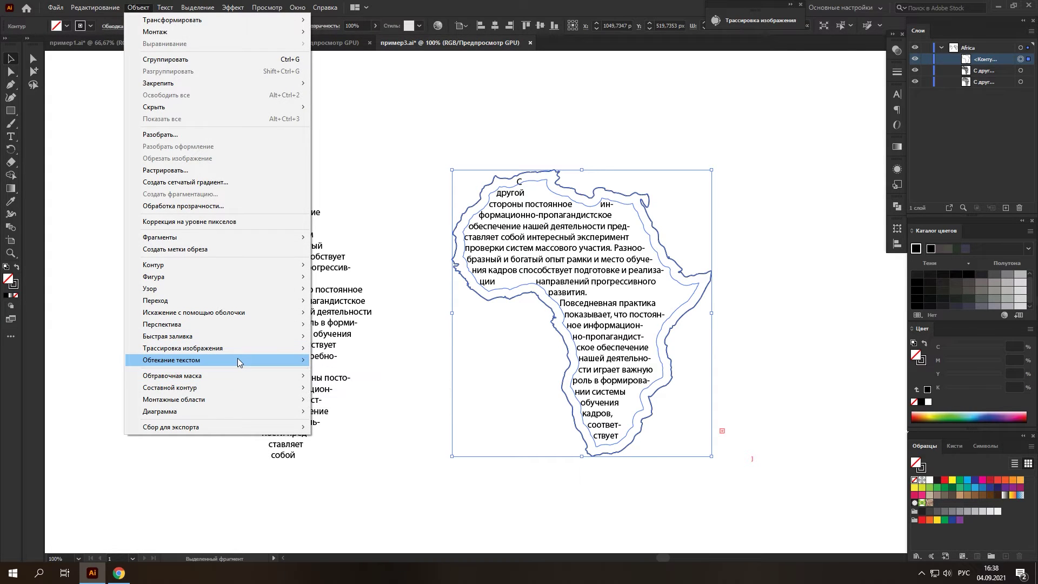
- In Text Wrap Options, try offsets from 14 pt down to -14 pt
mouse_move(171, 360)
click(366, 388)
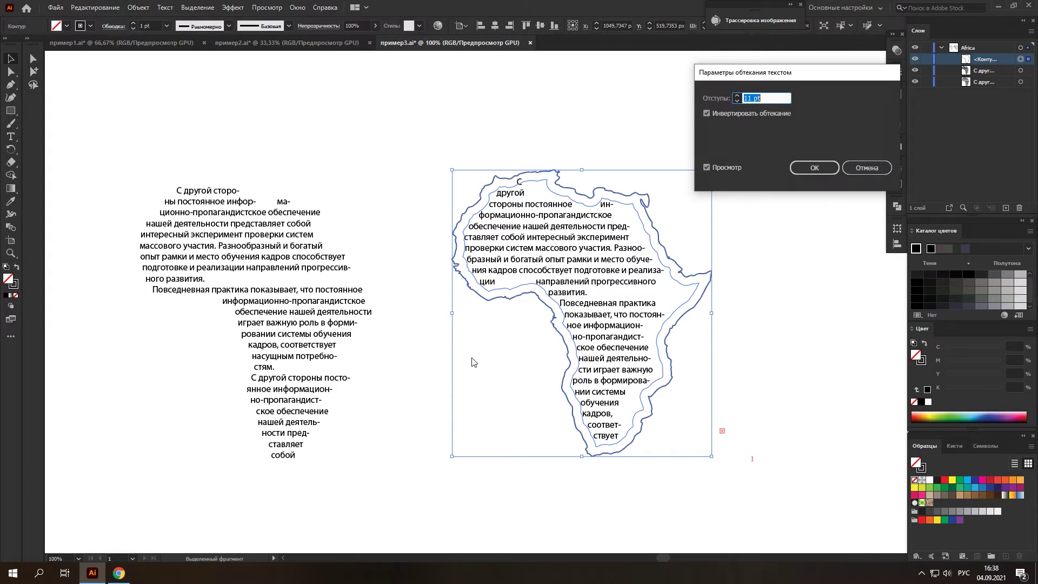
click(737, 102)
click(737, 102)
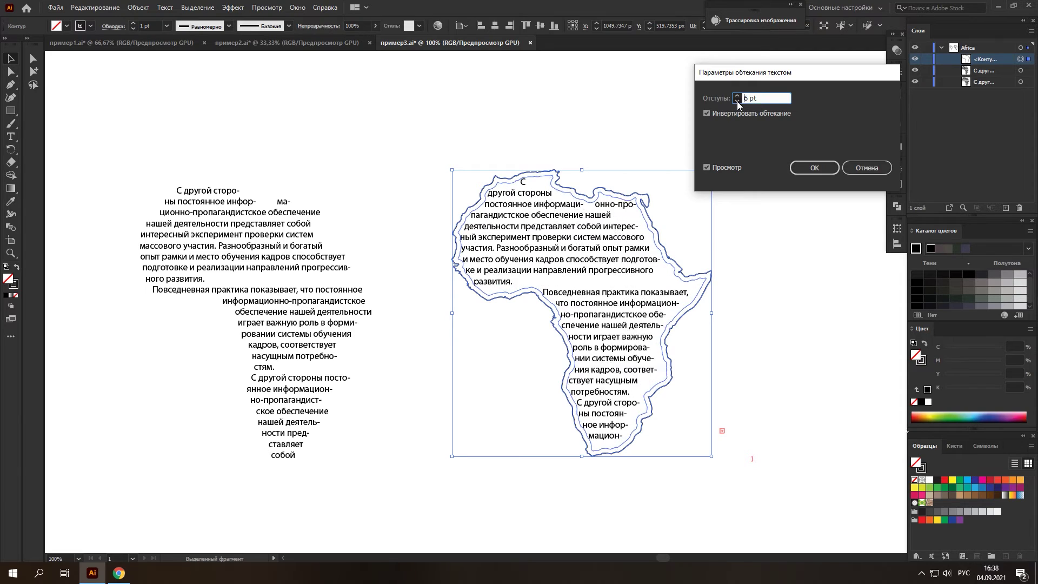
click(738, 101)
click(738, 101)
click(737, 96)
click(737, 96)
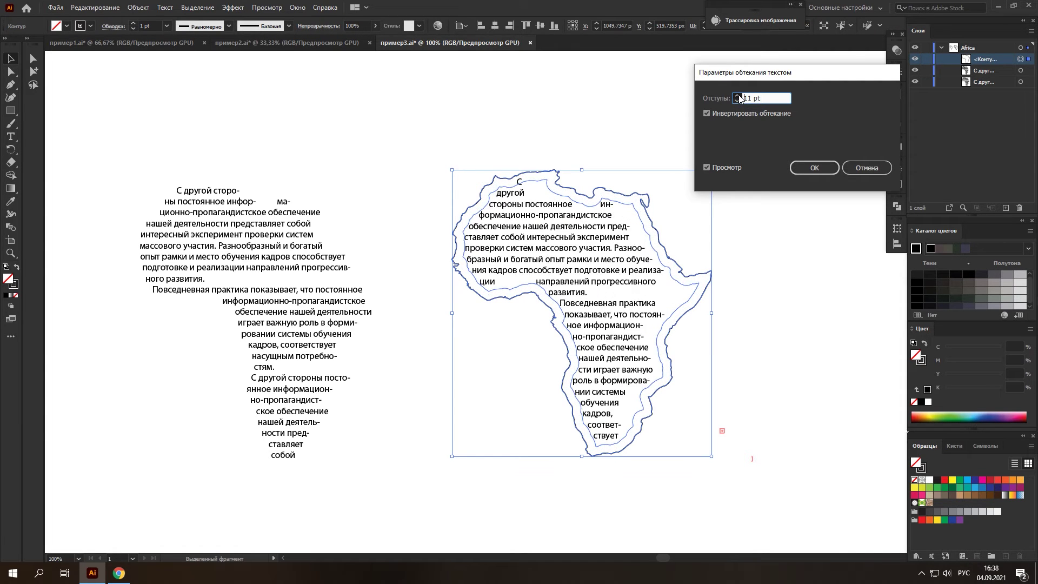
click(737, 101)
click(737, 102)
click(737, 101)
click(737, 101)
click(737, 101)
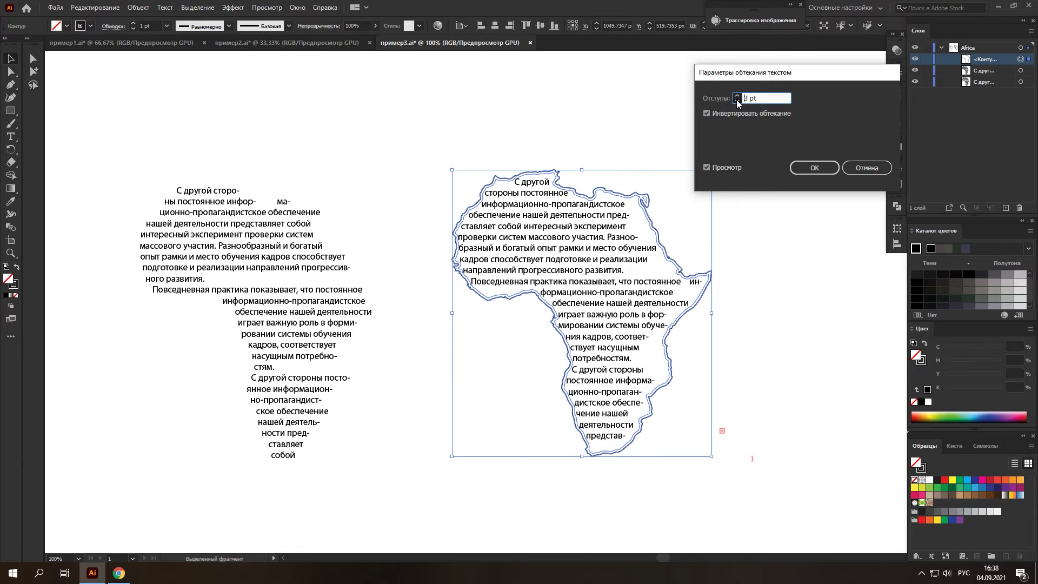
click(737, 101)
click(737, 101)
click(737, 101)
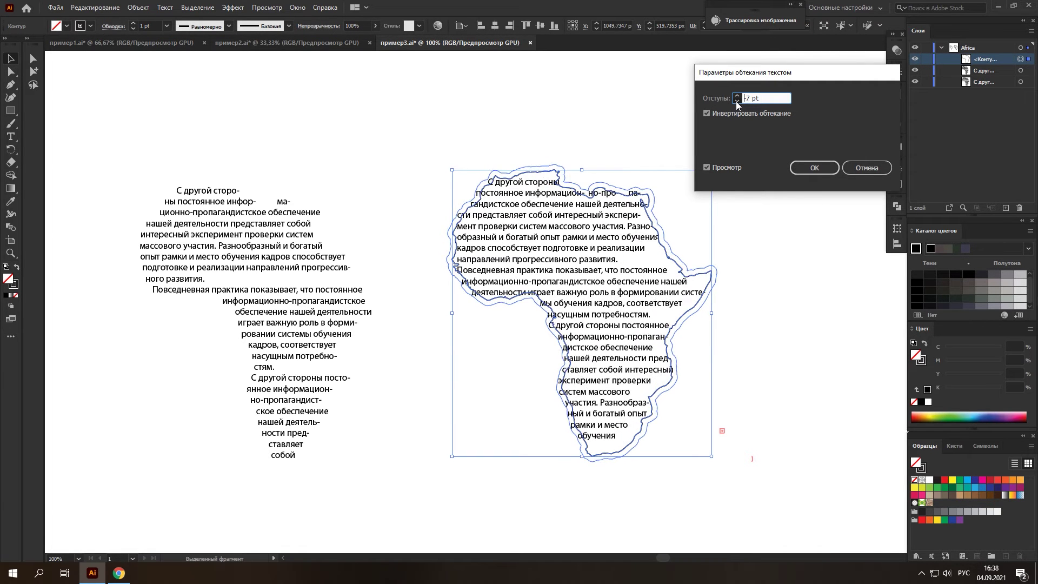
click(736, 101)
click(736, 102)
- Raise the Africa wrap offset back to about 7 pt, apply it, and deselect
click(737, 97)
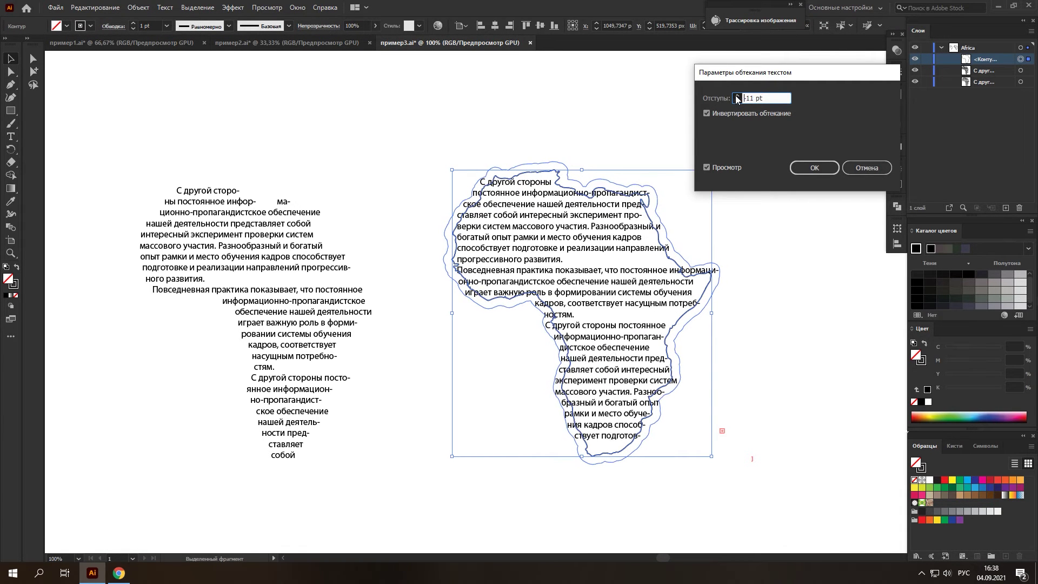
click(737, 98)
click(736, 97)
click(737, 98)
click(736, 97)
click(736, 97)
click(737, 97)
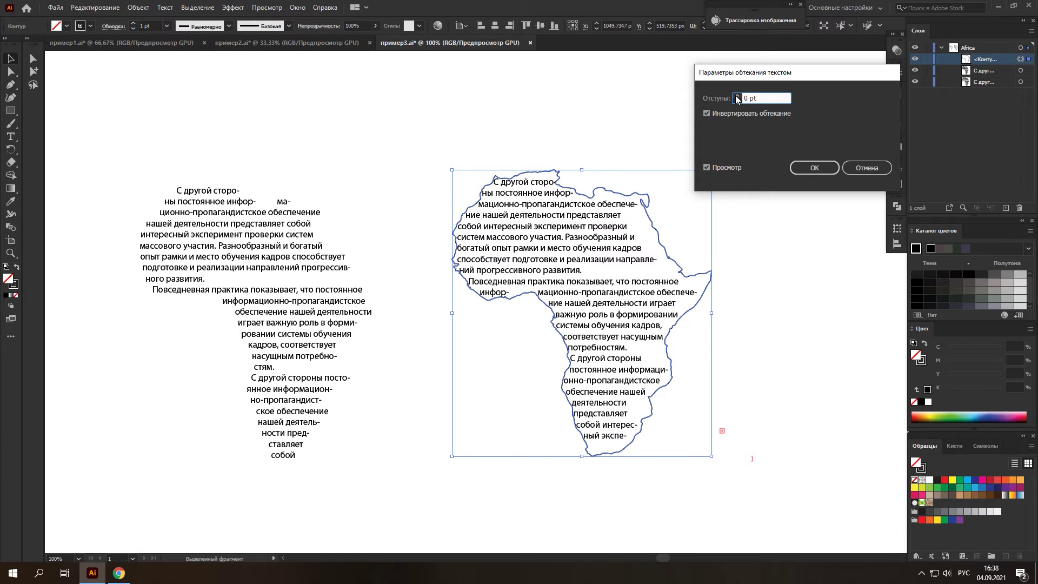
click(736, 98)
click(736, 97)
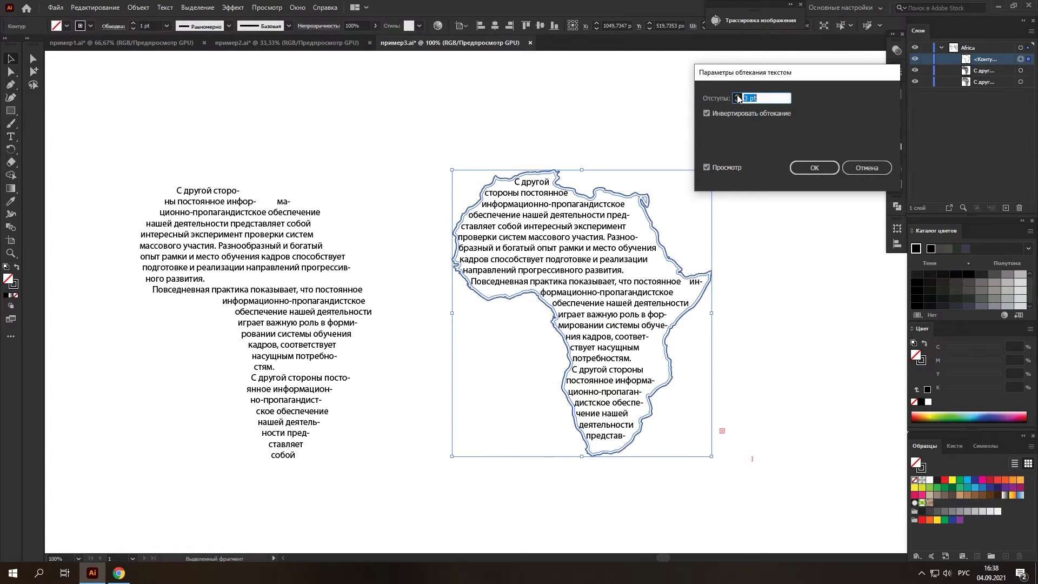
click(736, 98)
click(737, 97)
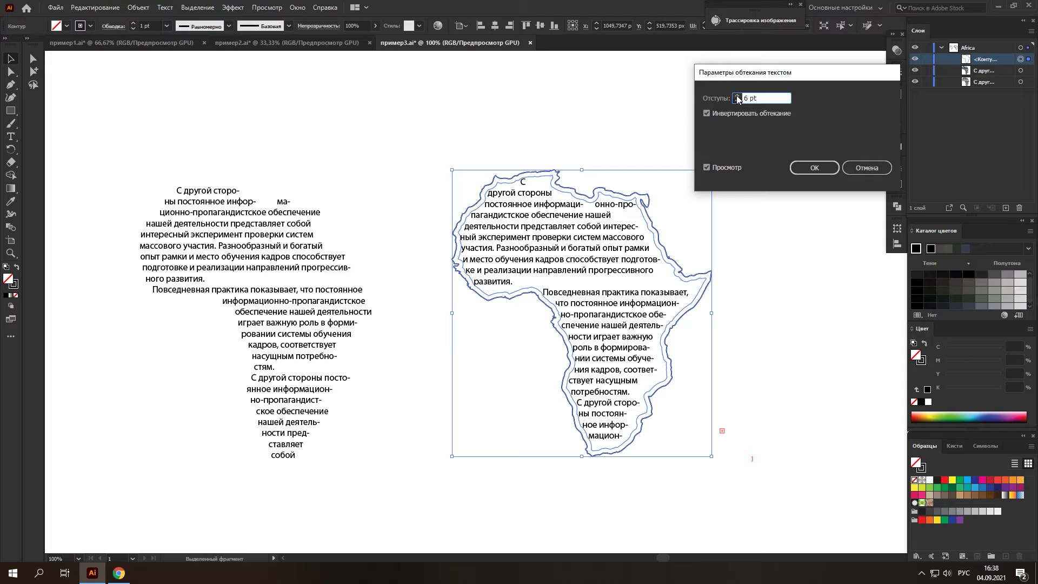
click(738, 98)
click(814, 167)
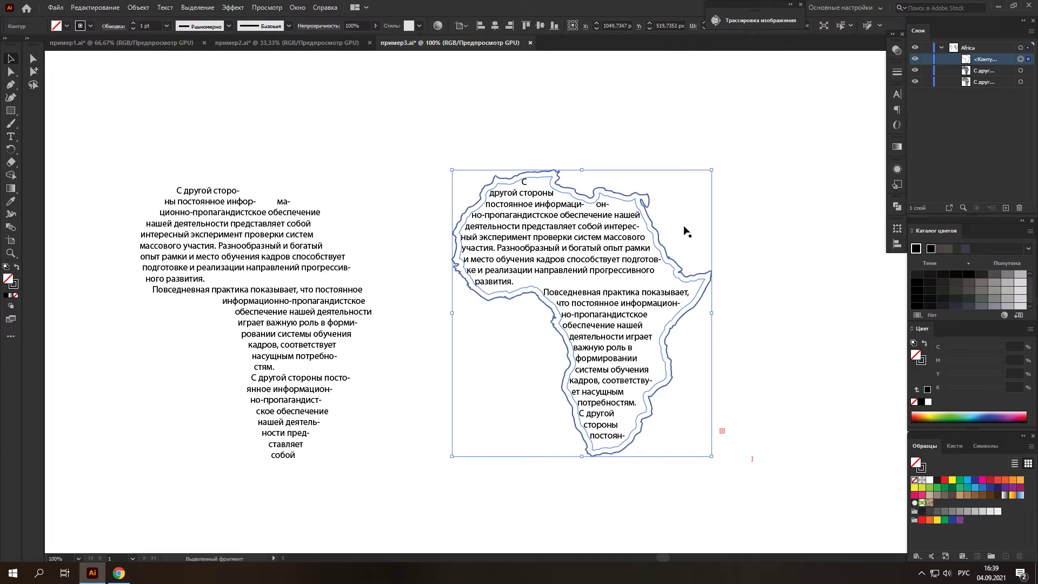
click(764, 216)
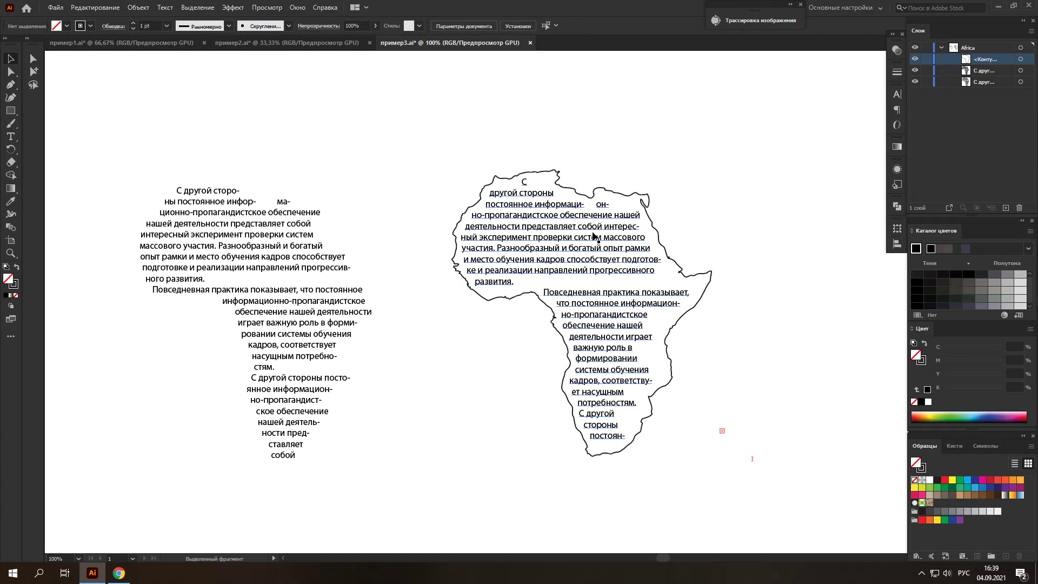
- Remove the Africa outline's stroke weight, leaving only the continent-shaped text, then deselect
click(649, 198)
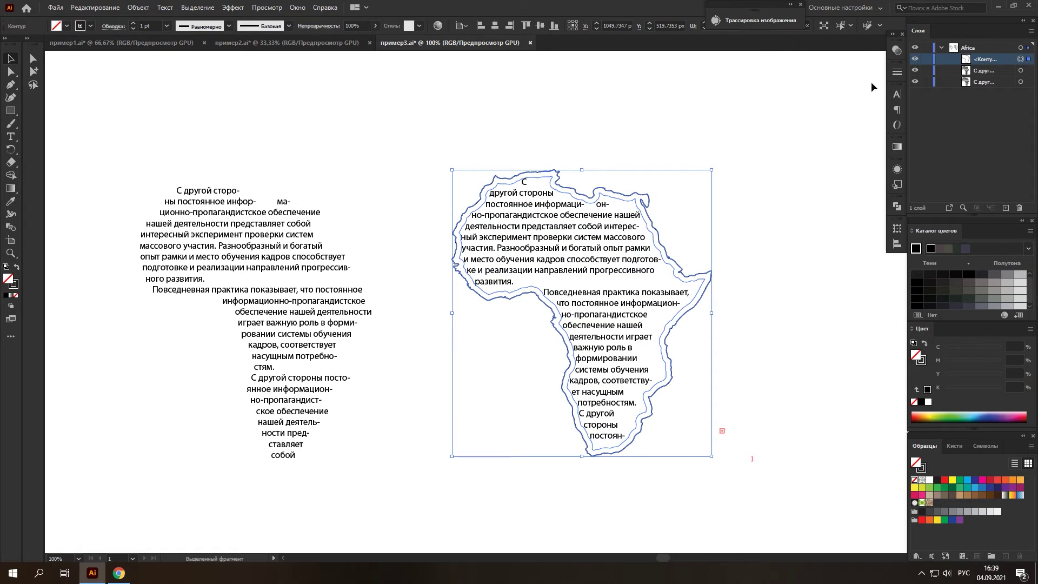
click(896, 73)
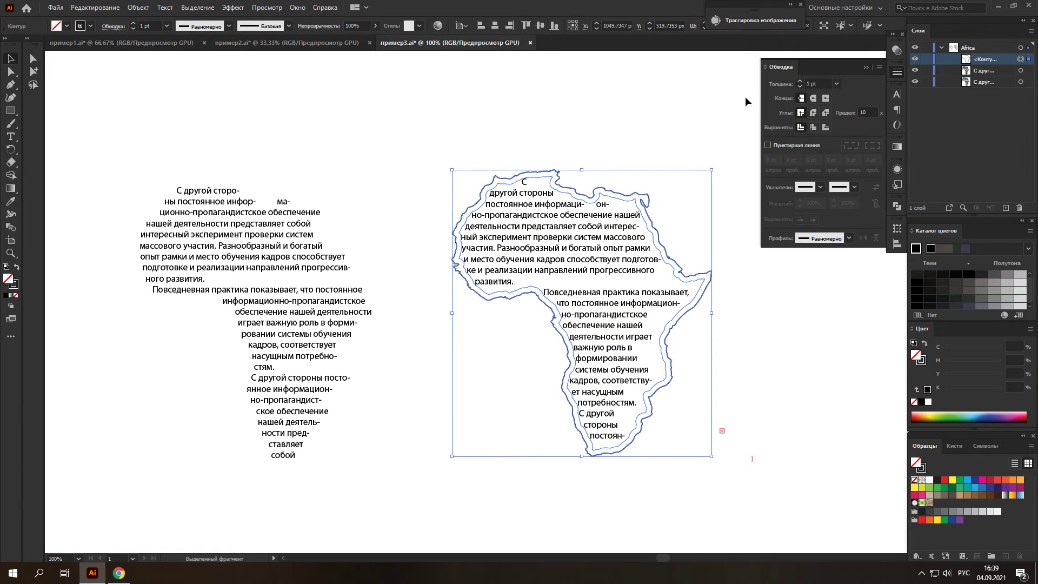
click(799, 86)
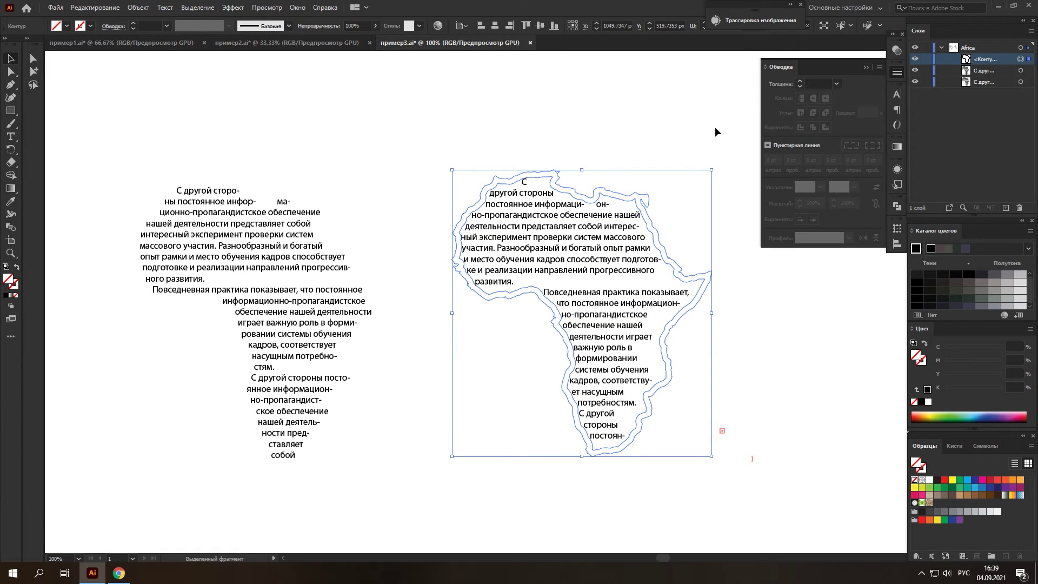
click(704, 116)
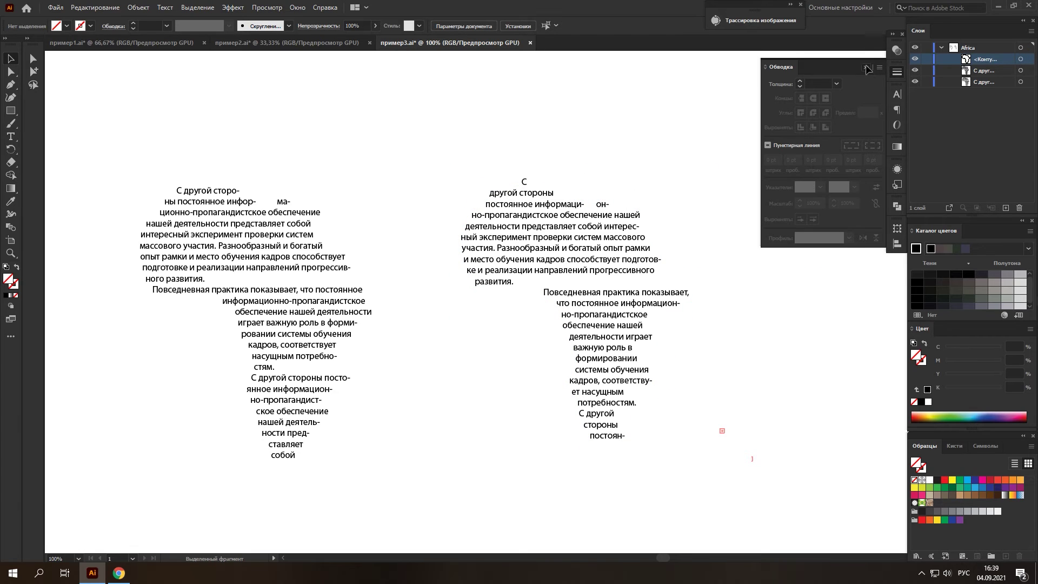
click(866, 67)
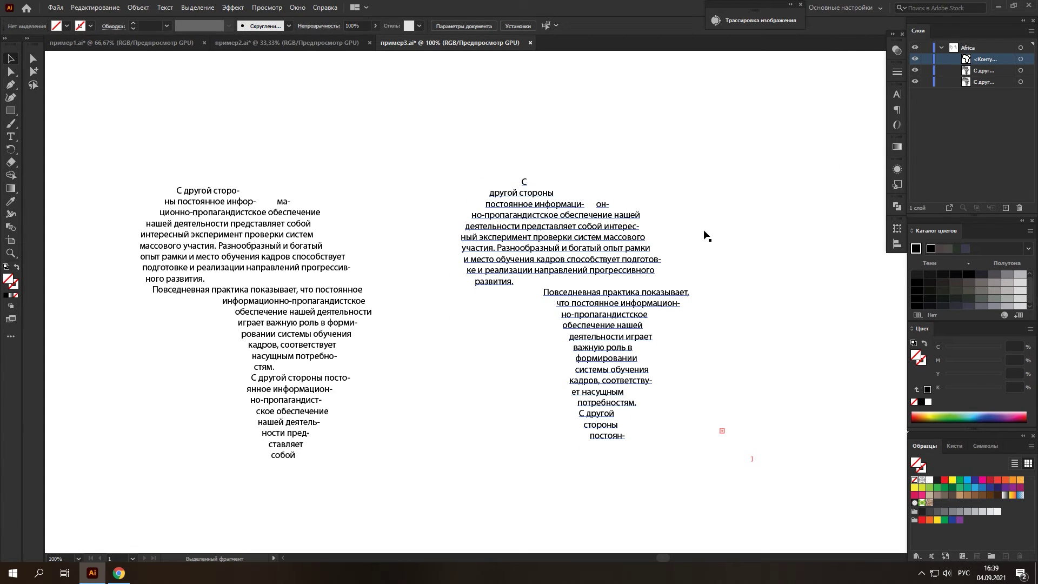
- Switch via пример2.ai back to the marshmallow document пример1.ai
click(314, 43)
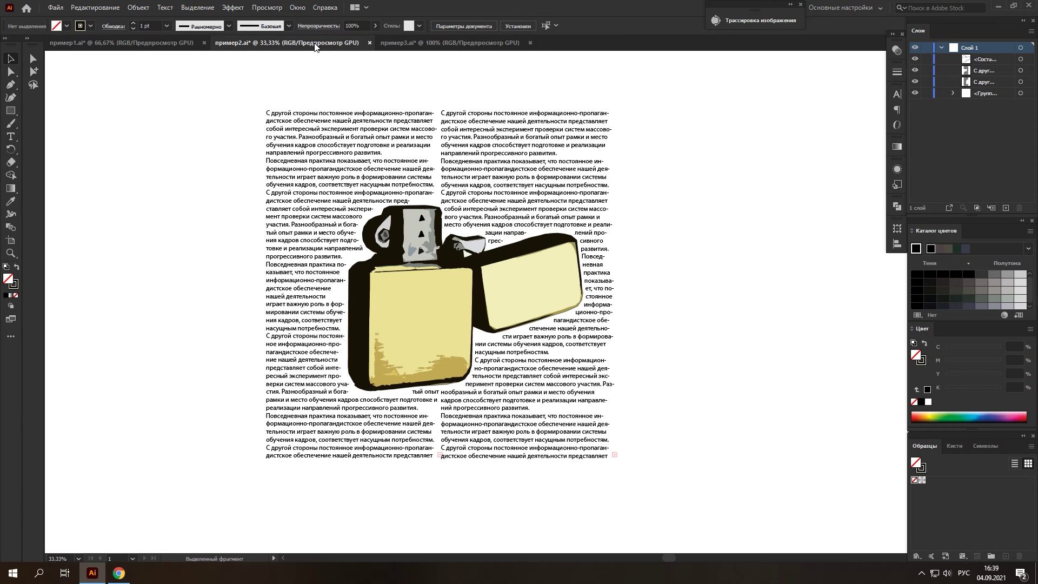
click(161, 43)
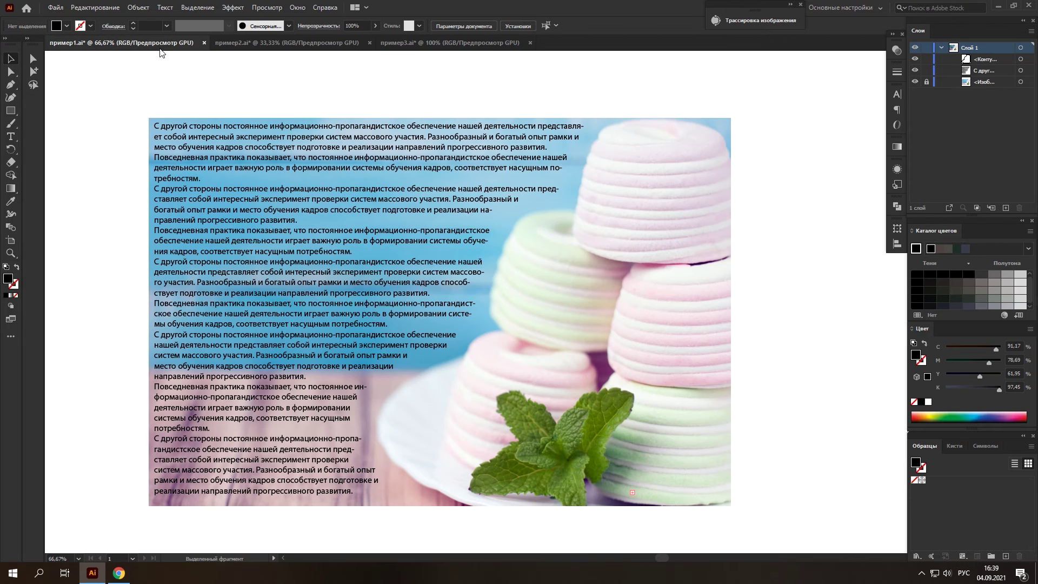